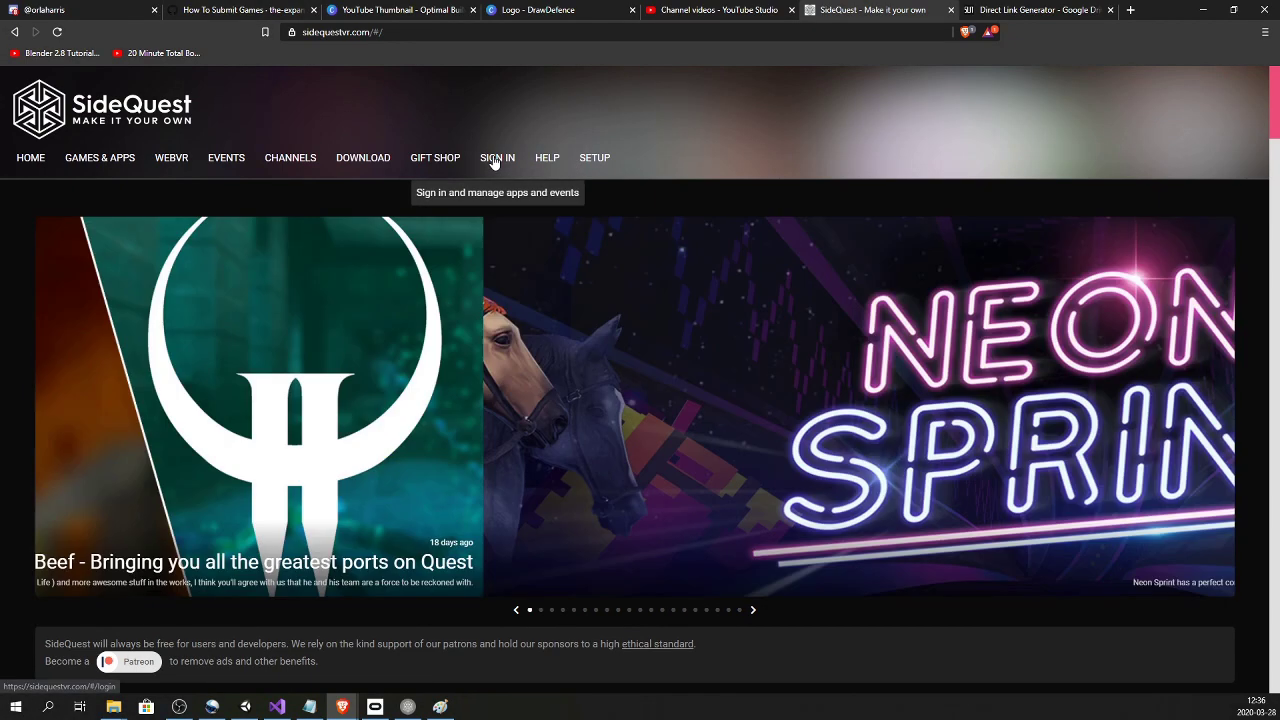
- Leave the sign-in form for the Setup & How To guide and scroll through Steps 1–6 and back
click(494, 162)
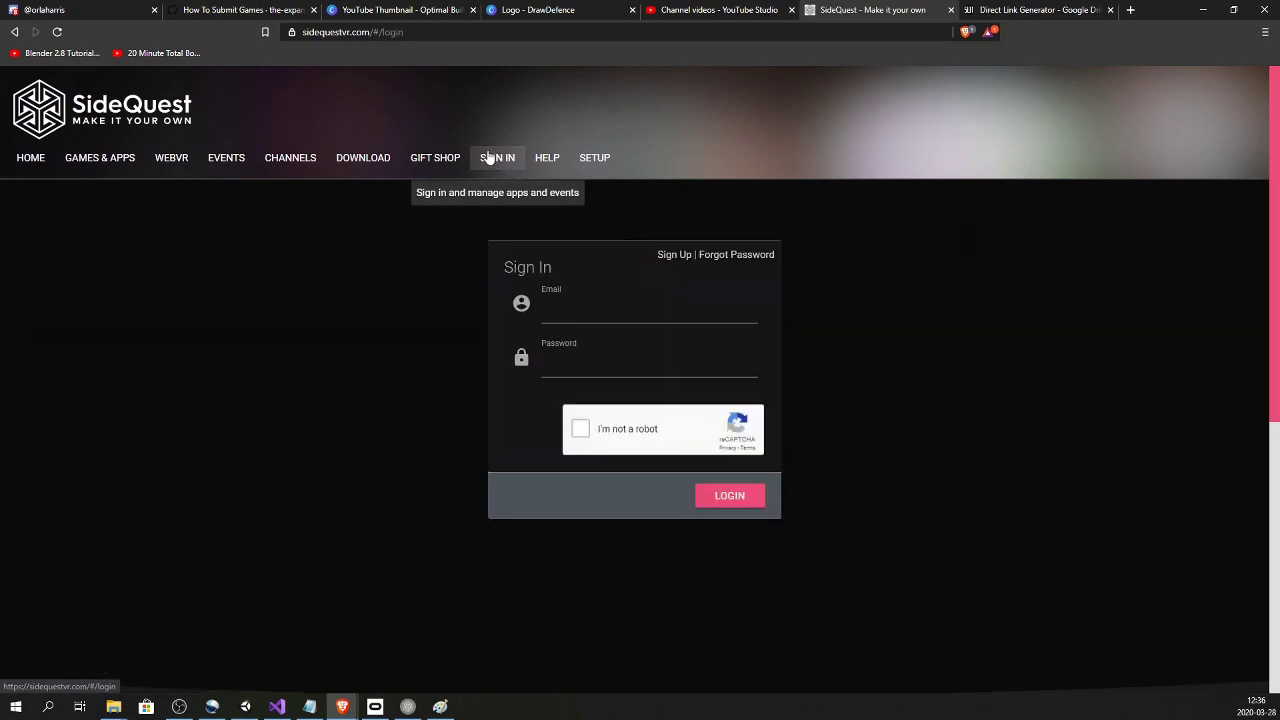
click(584, 157)
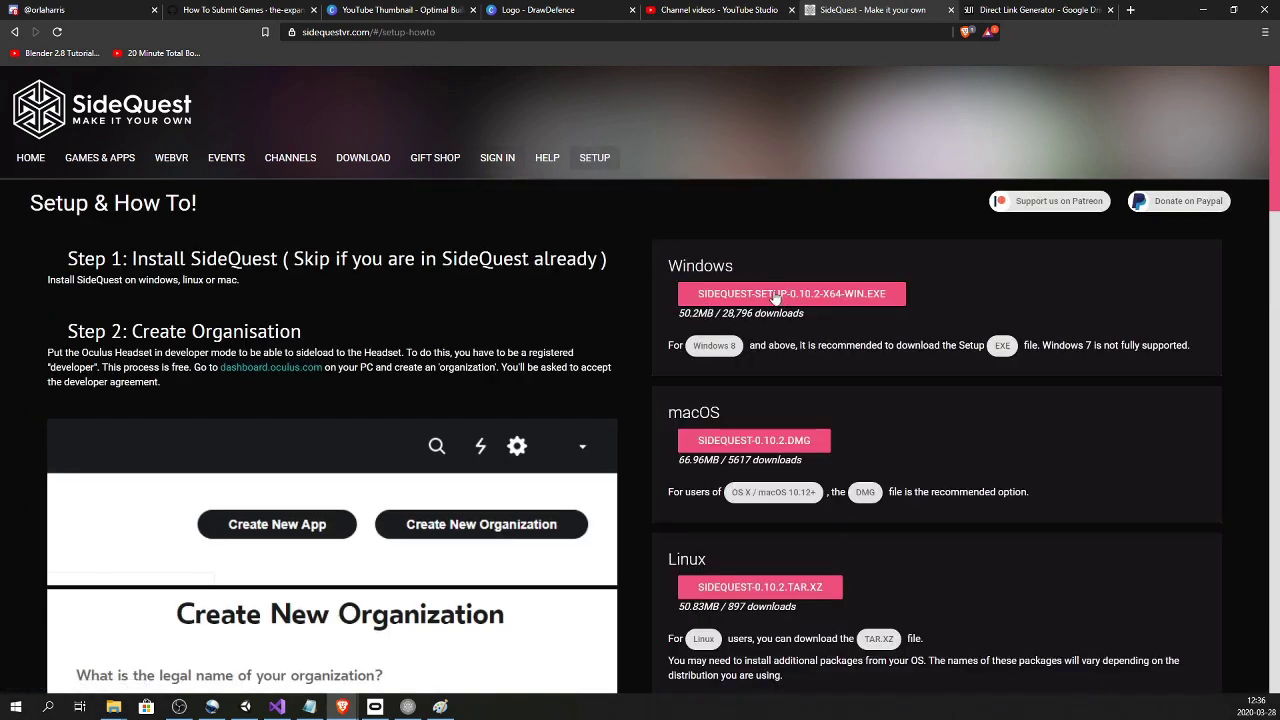
scroll(792, 412, down, 2)
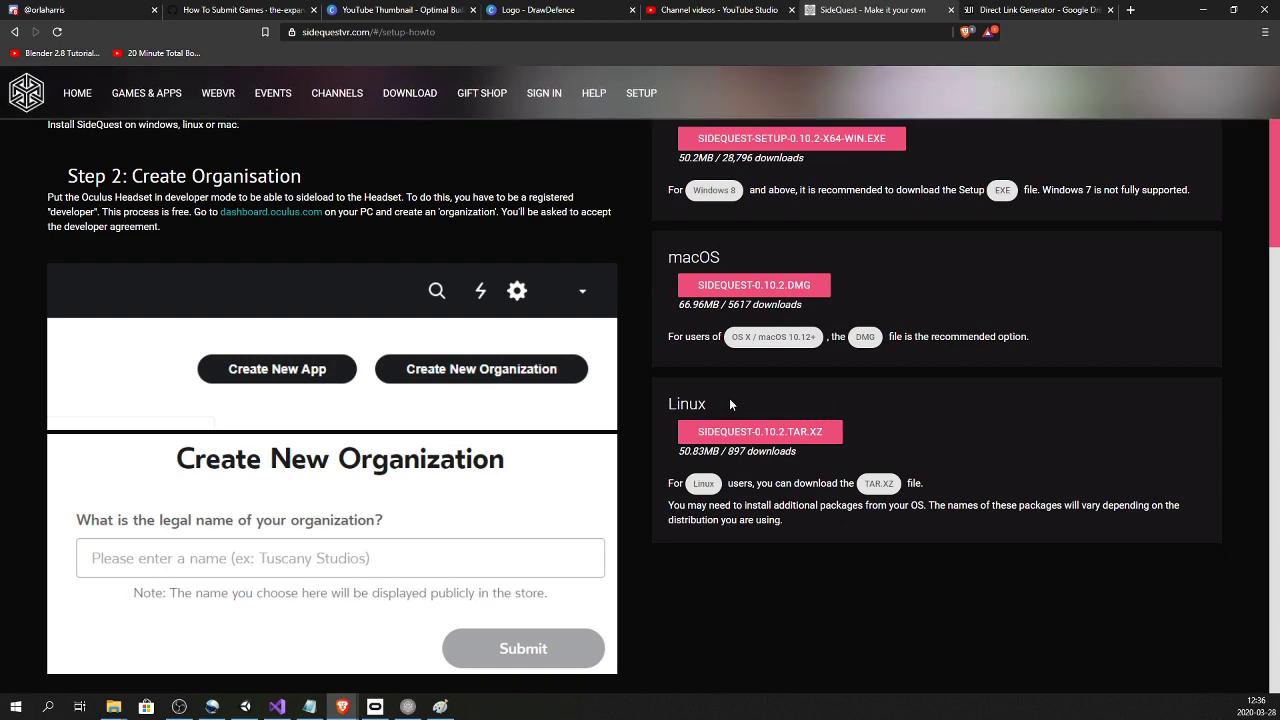
scroll(729, 398, up, 2)
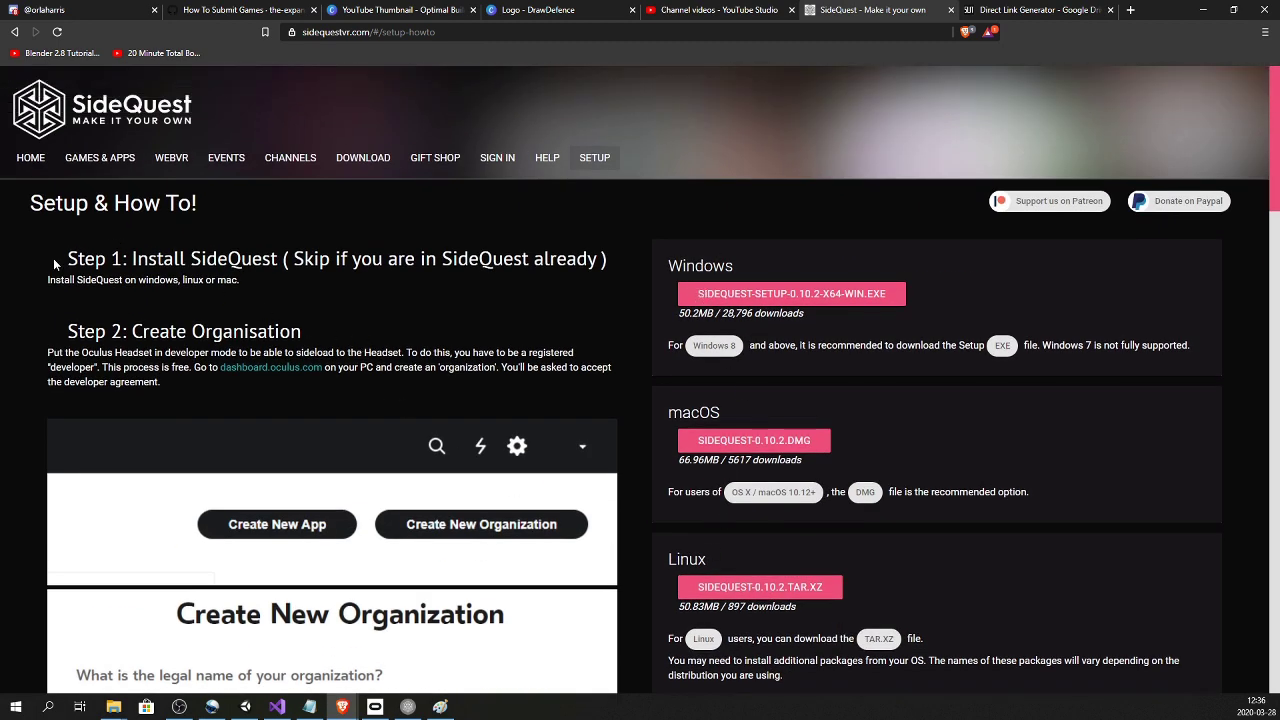
scroll(171, 323, down, 5)
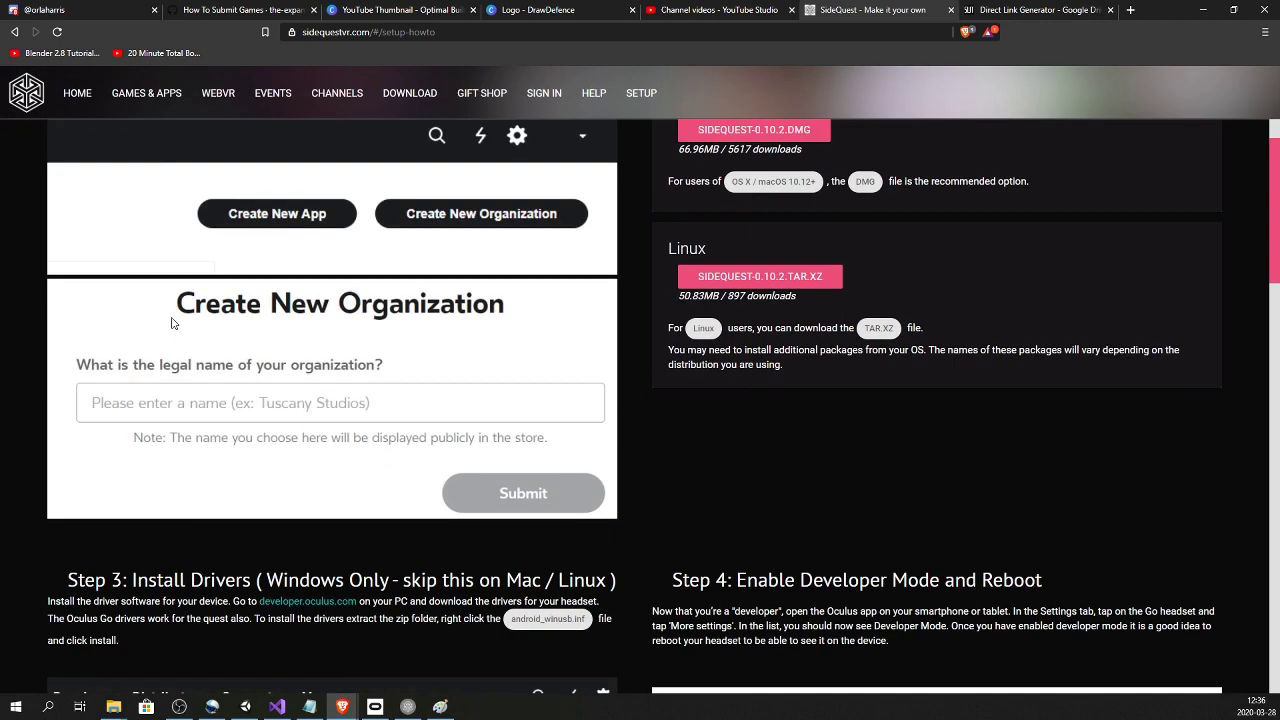
scroll(171, 323, down, 2)
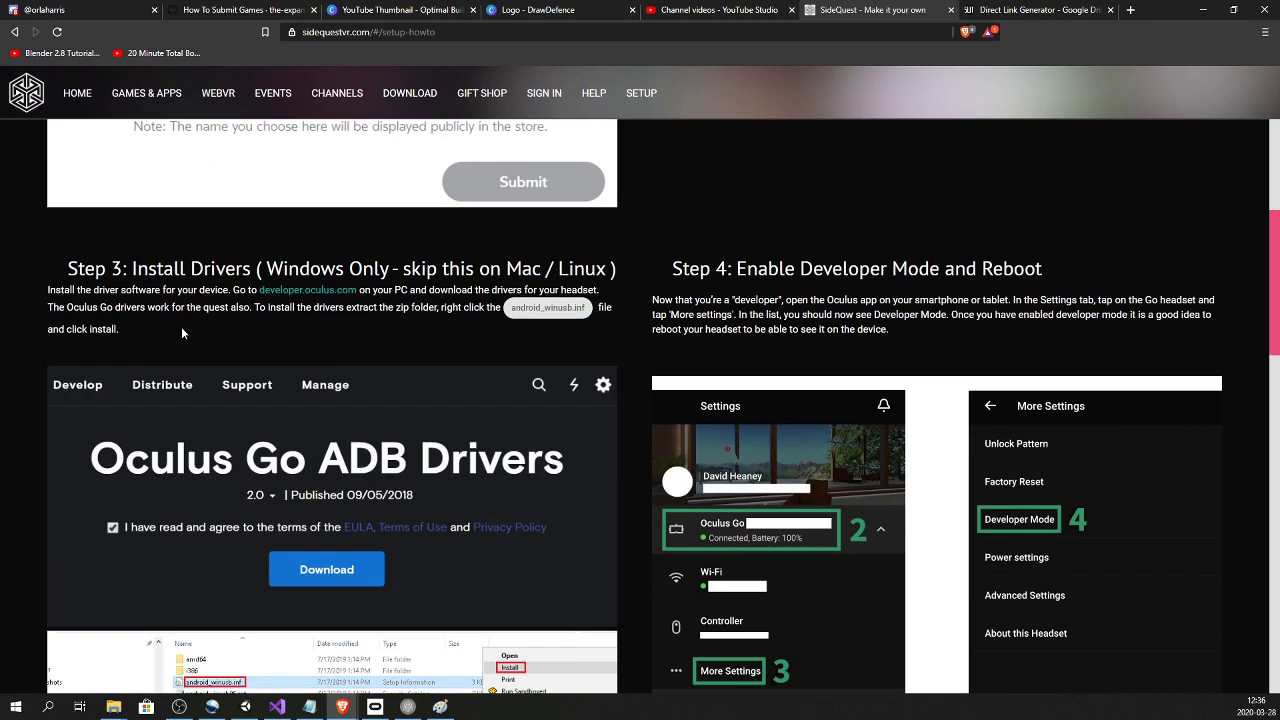
scroll(643, 435, down, 2)
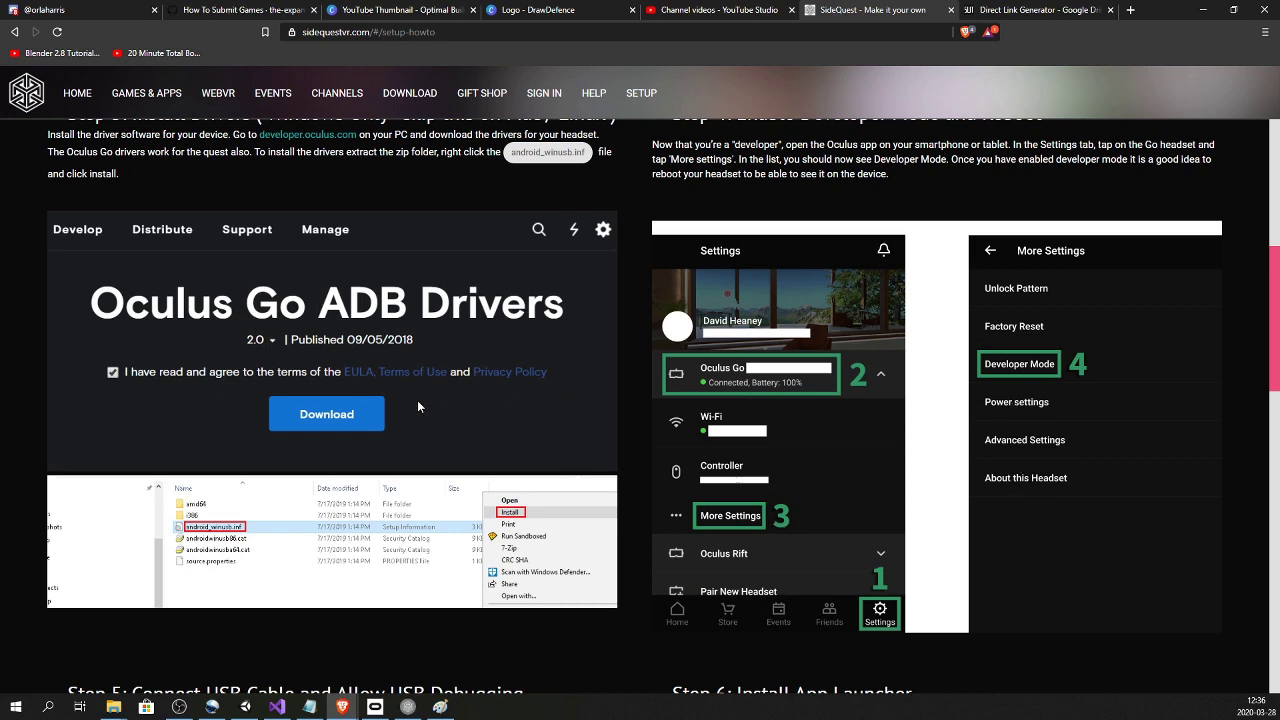
scroll(418, 406, down, 4)
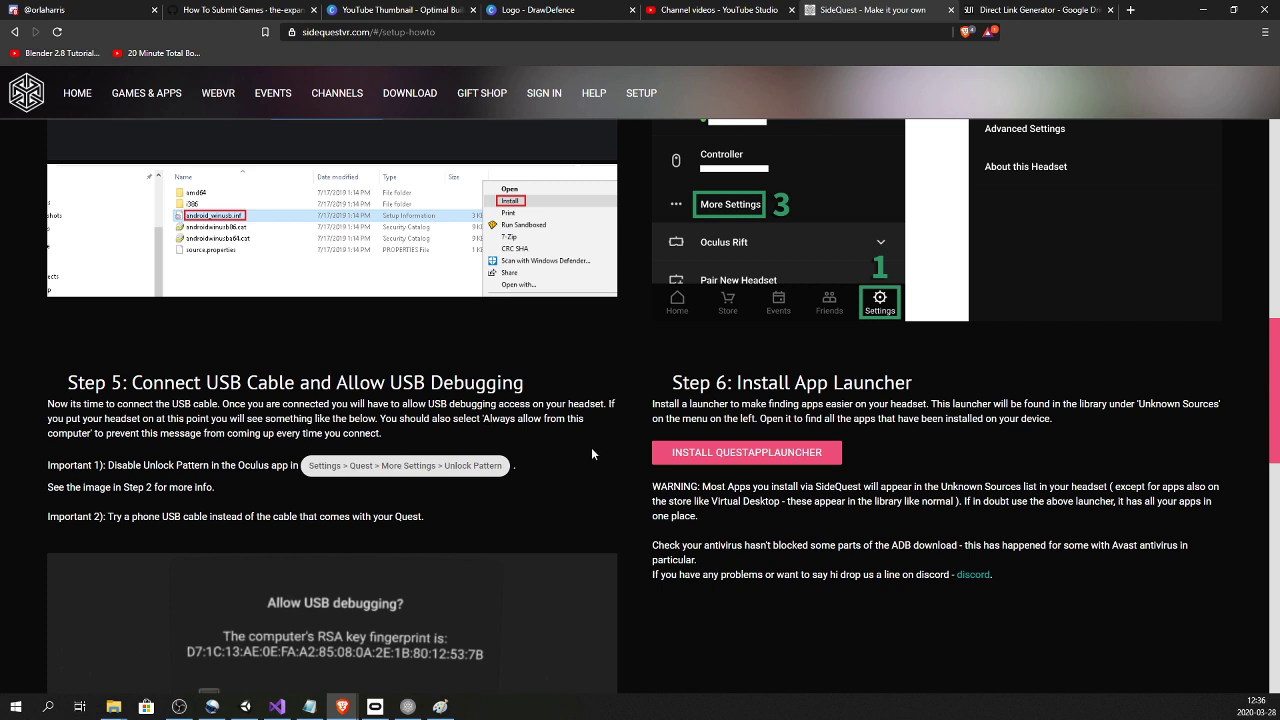
scroll(575, 437, up, 15)
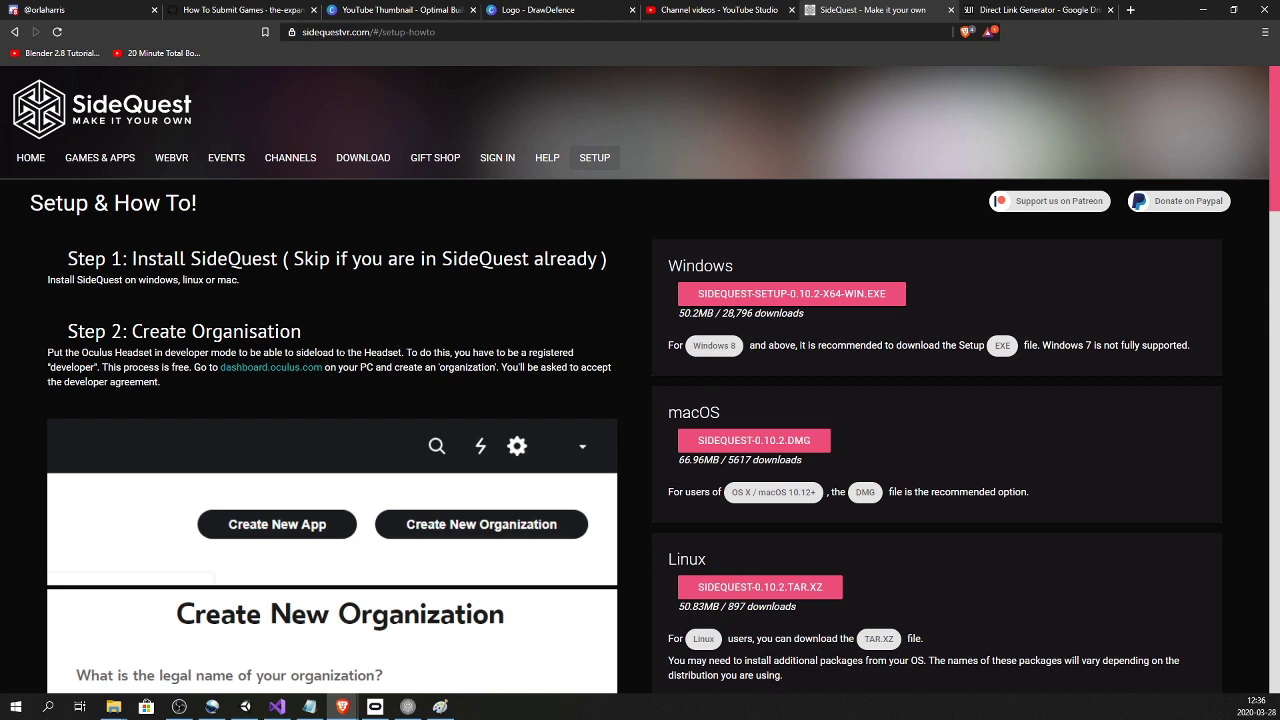
- Bring the SideQuest app back from behind the Discord chat and maximize its window
drag(241, 259, 503, 286)
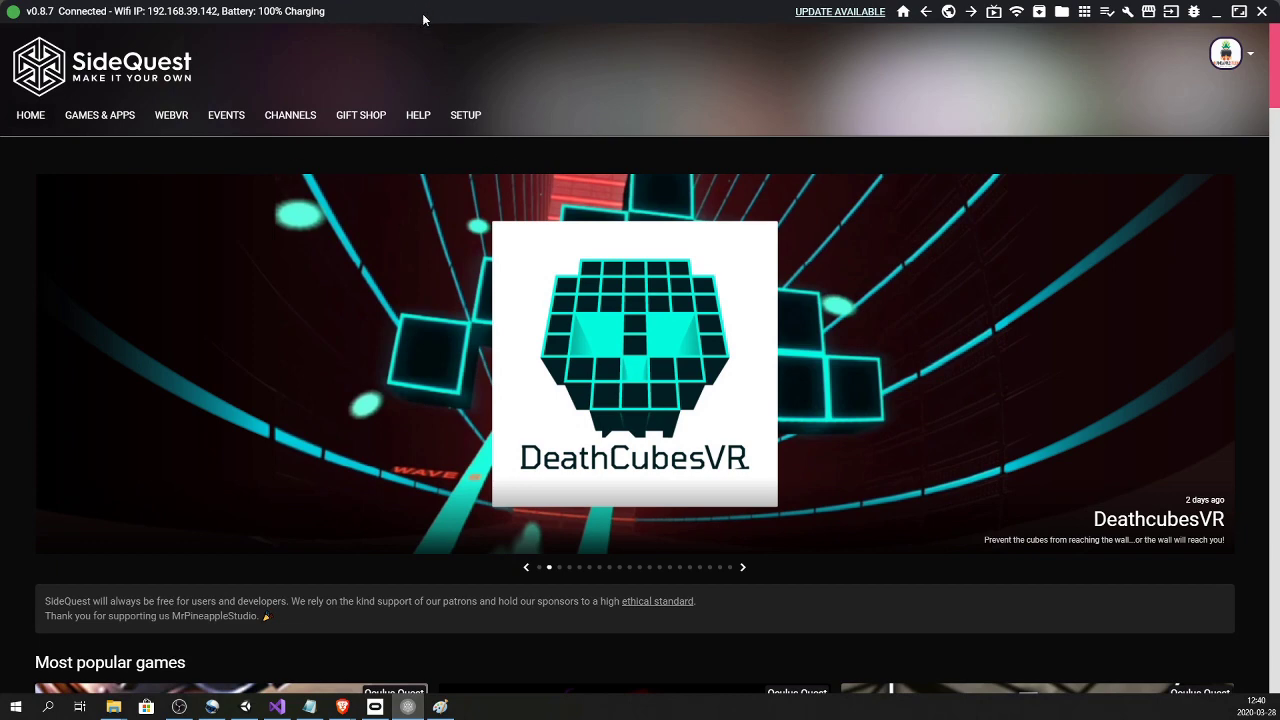
mouse_move(422, 13)
mouse_down()
mouse_move(544, 128)
mouse_move(430, 10)
mouse_up()
click(406, 708)
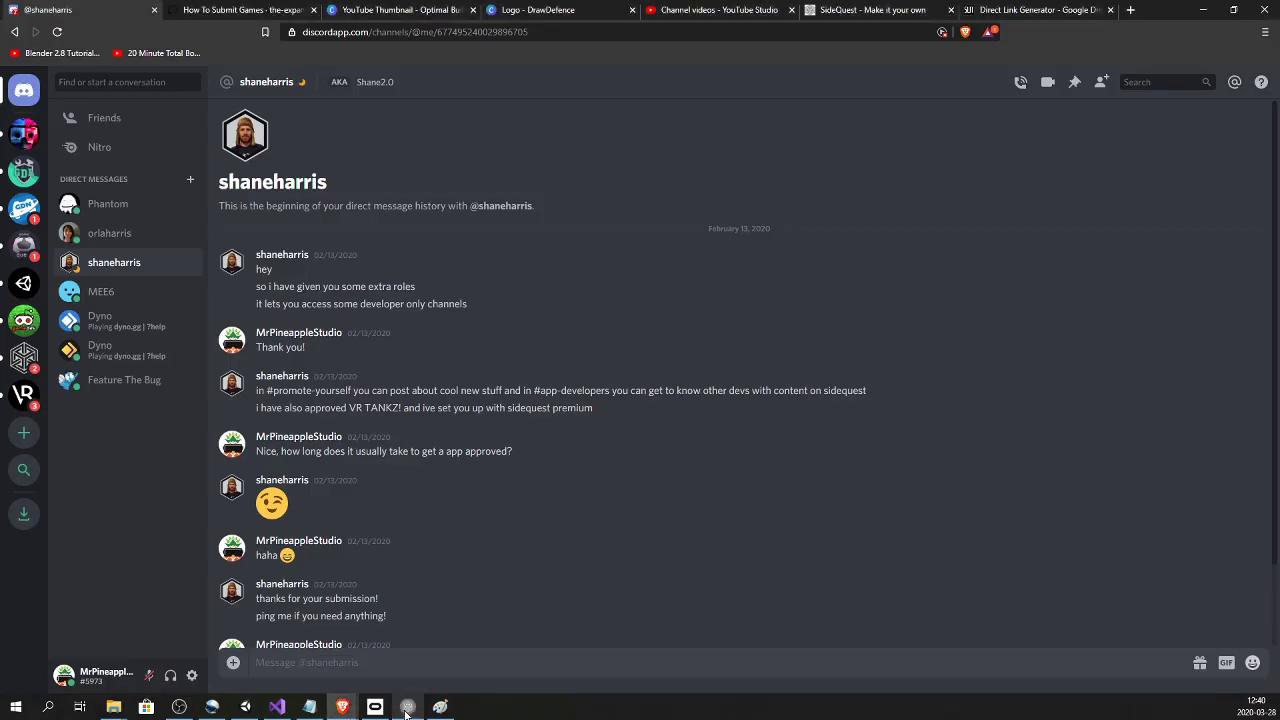
click(406, 708)
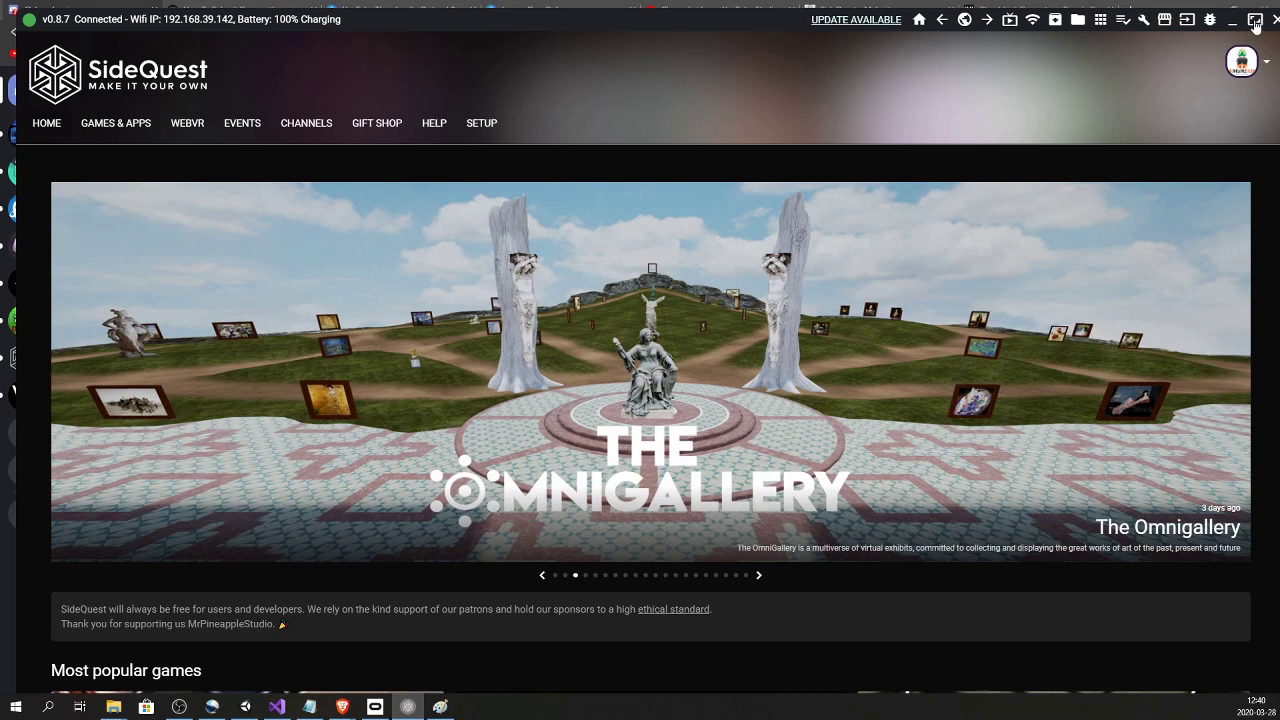
click(1242, 12)
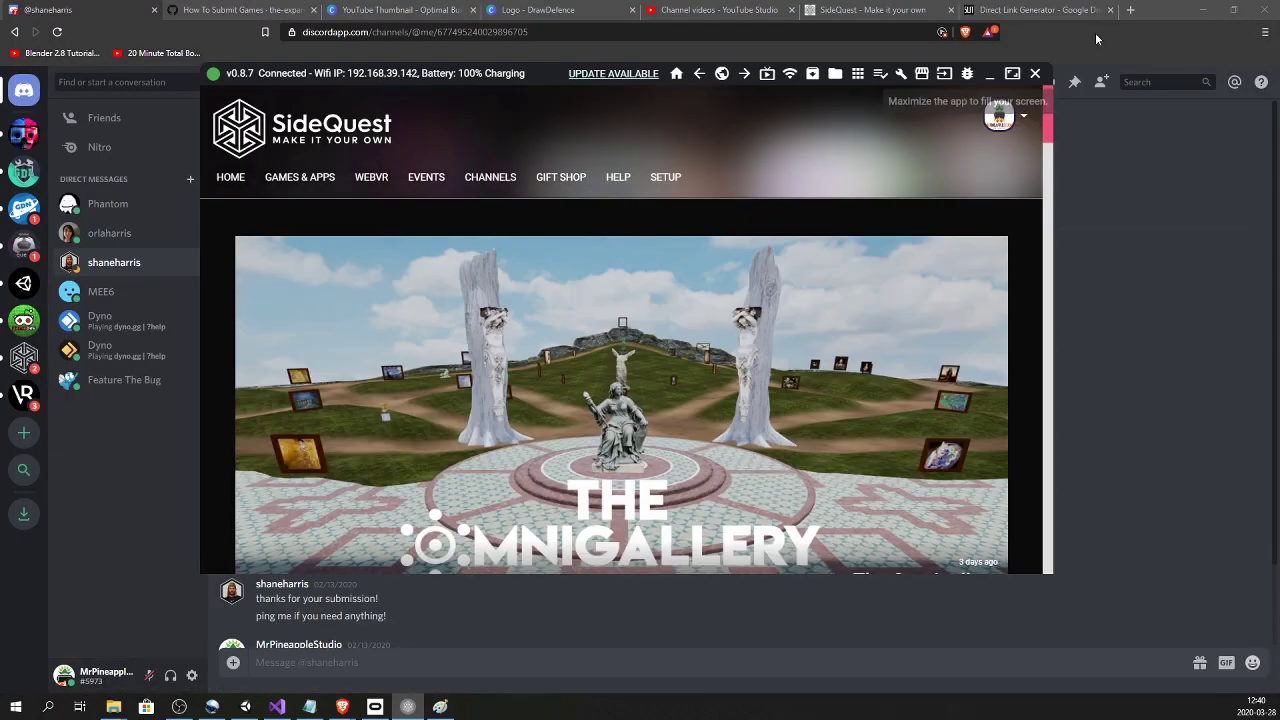
click(1012, 73)
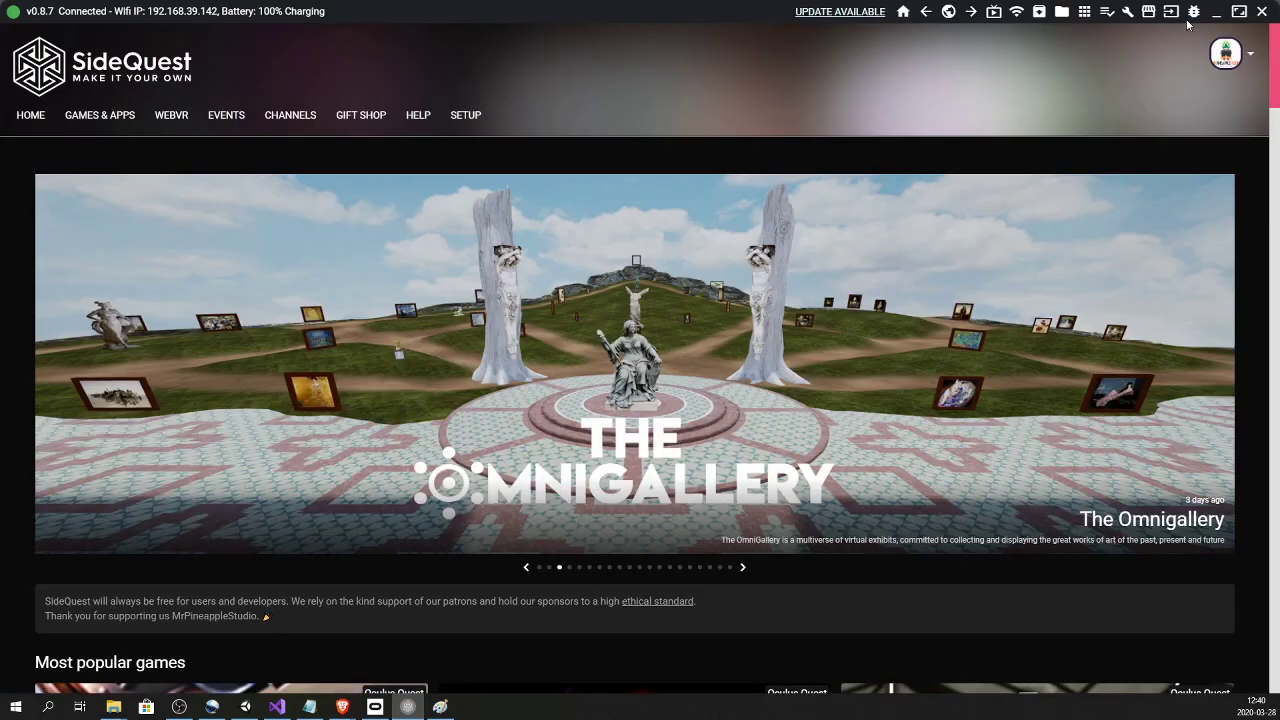
- Go from the avatar menu's Dashboard to APPS and its App Listings page
click(1246, 55)
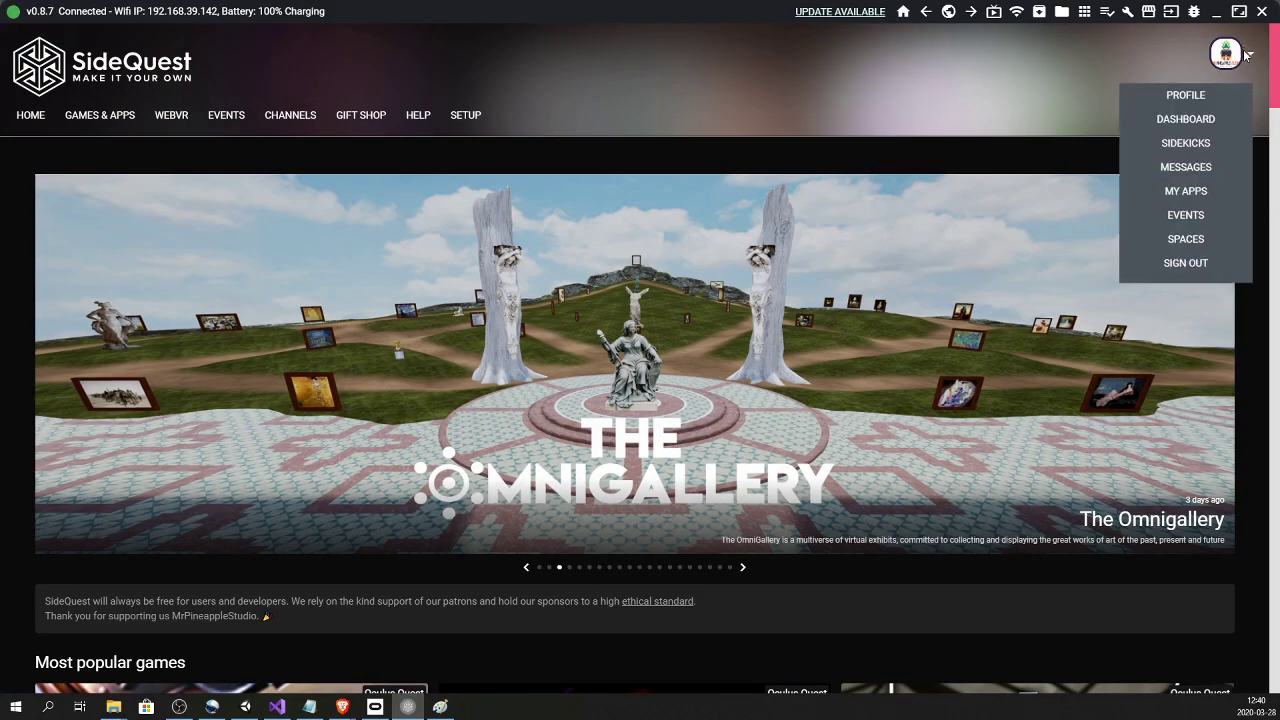
click(1184, 119)
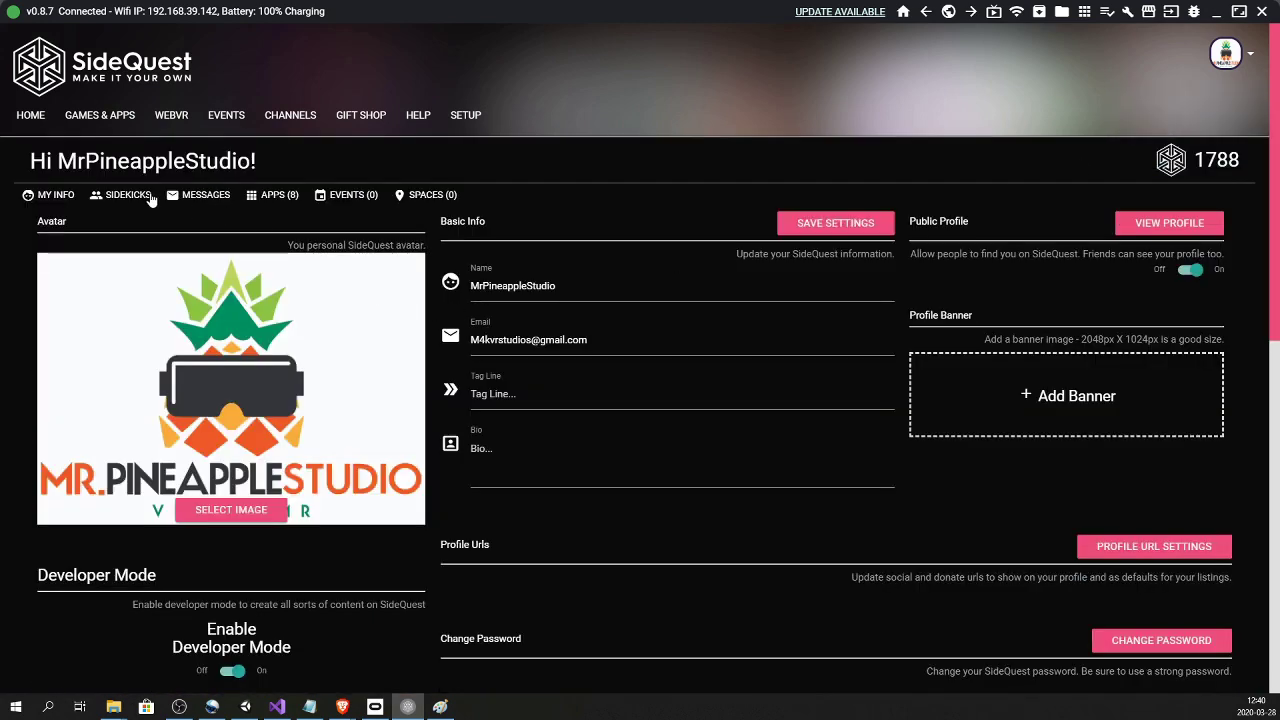
click(276, 196)
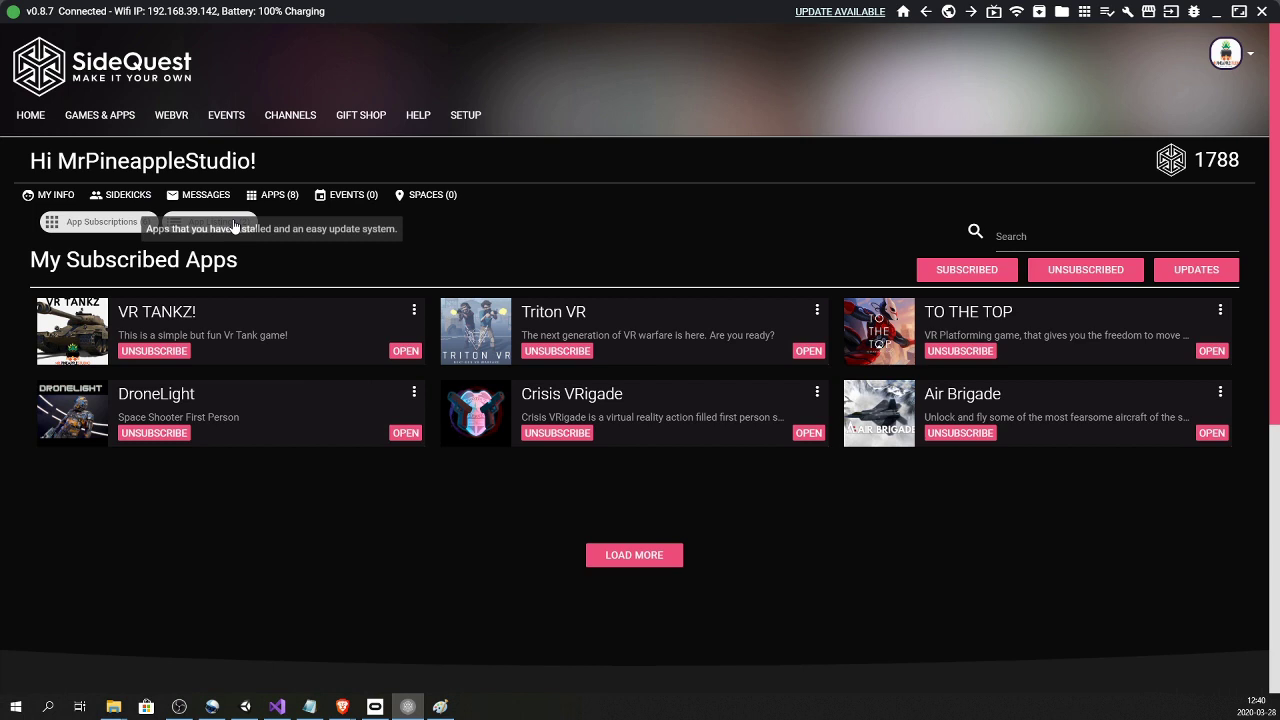
click(191, 222)
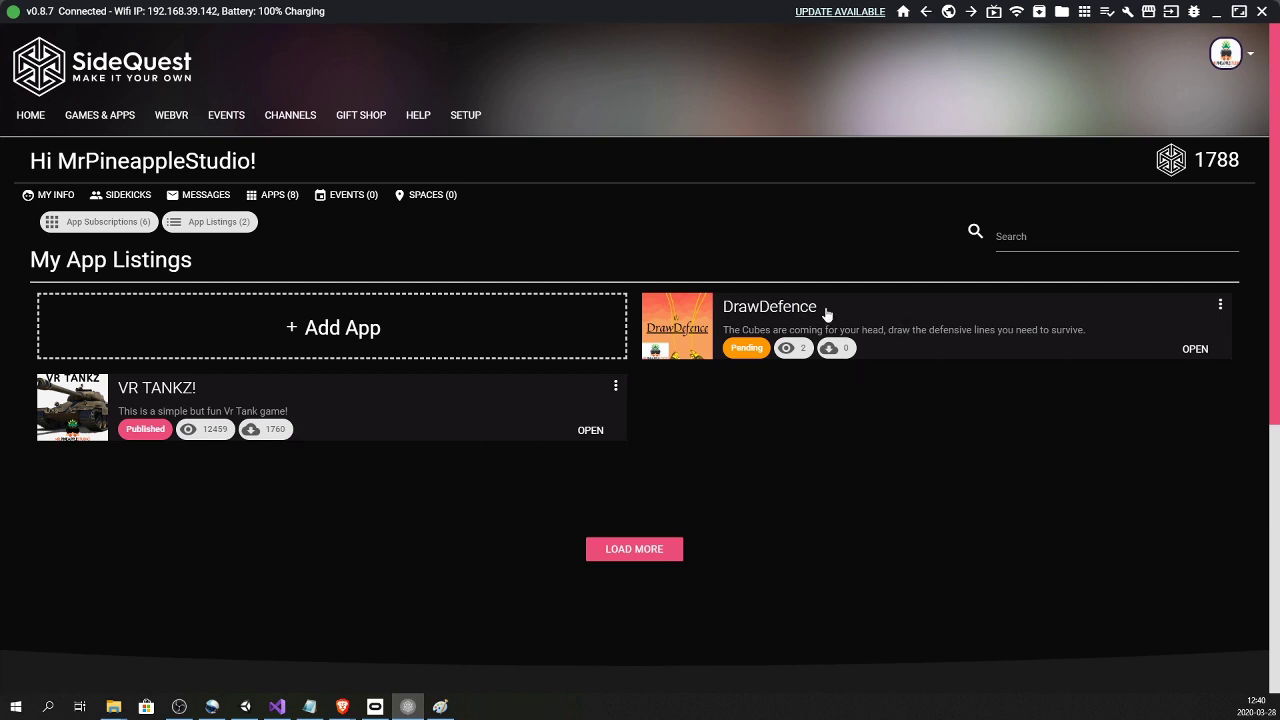
- Begin a new app listing with the app name DrawDefence and the DrawDefence icon image
click(345, 333)
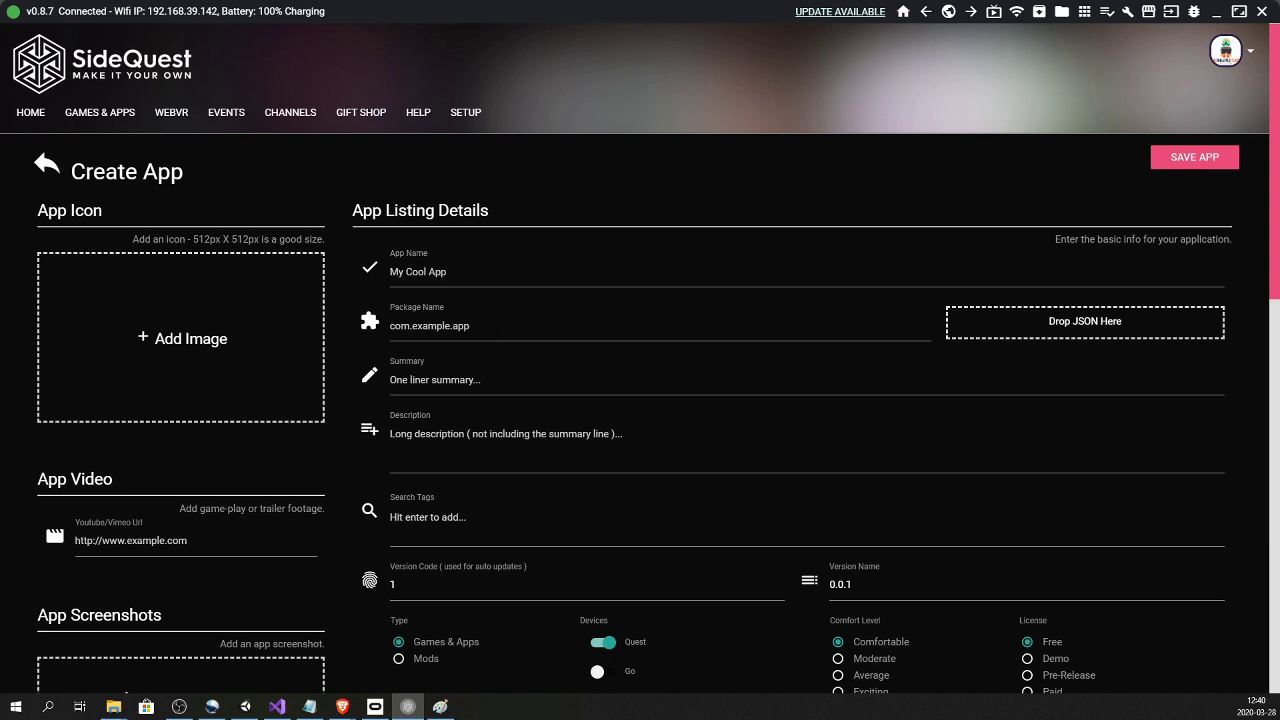
scroll(543, 349, down, 2)
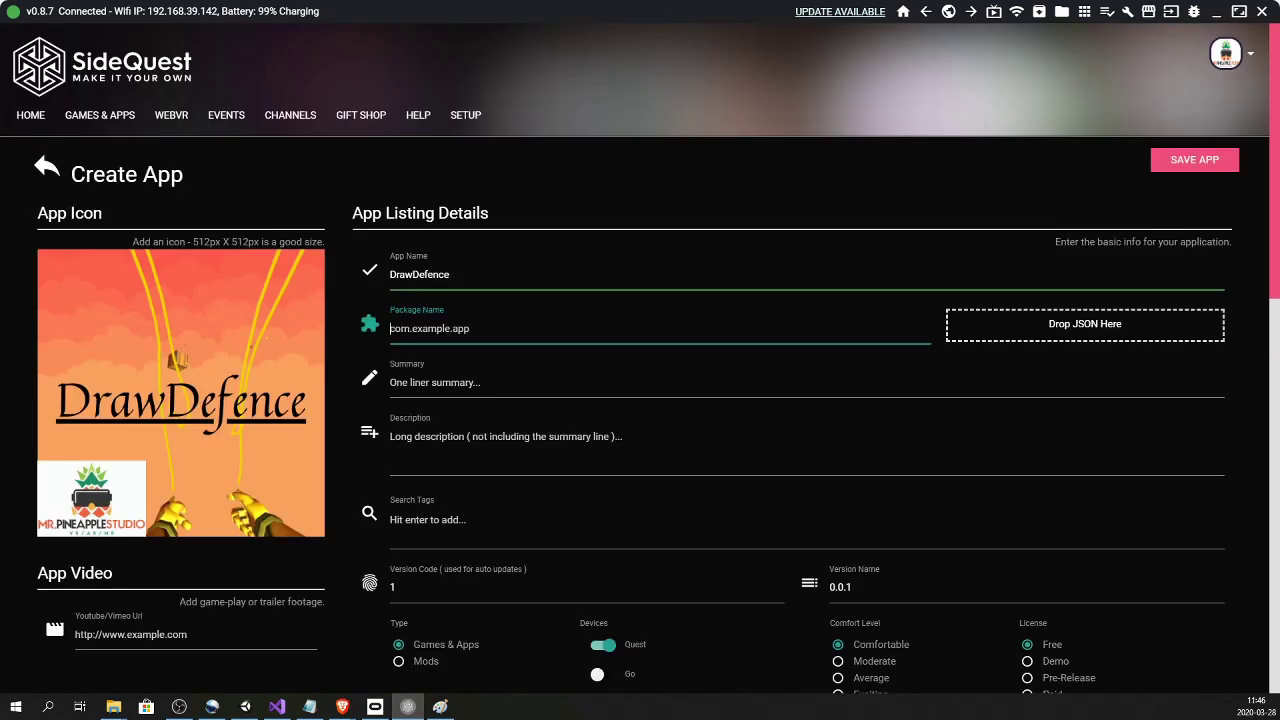
double_click(430, 274)
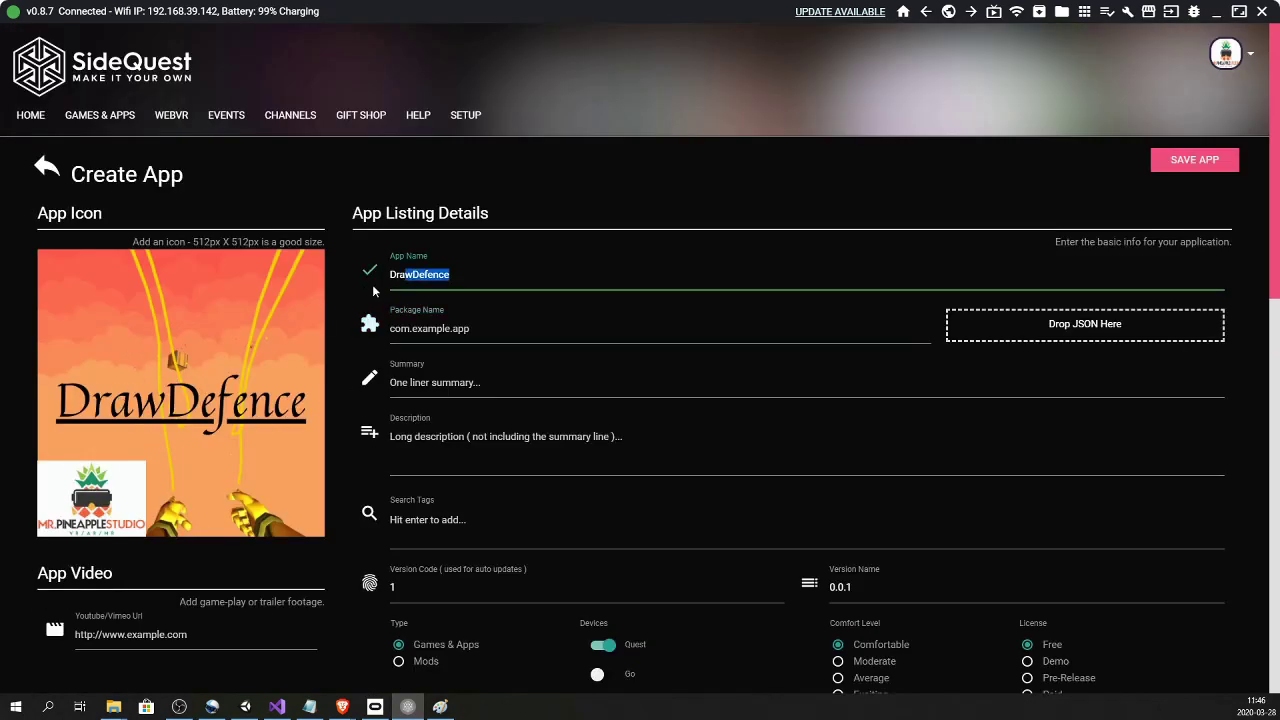
click(415, 320)
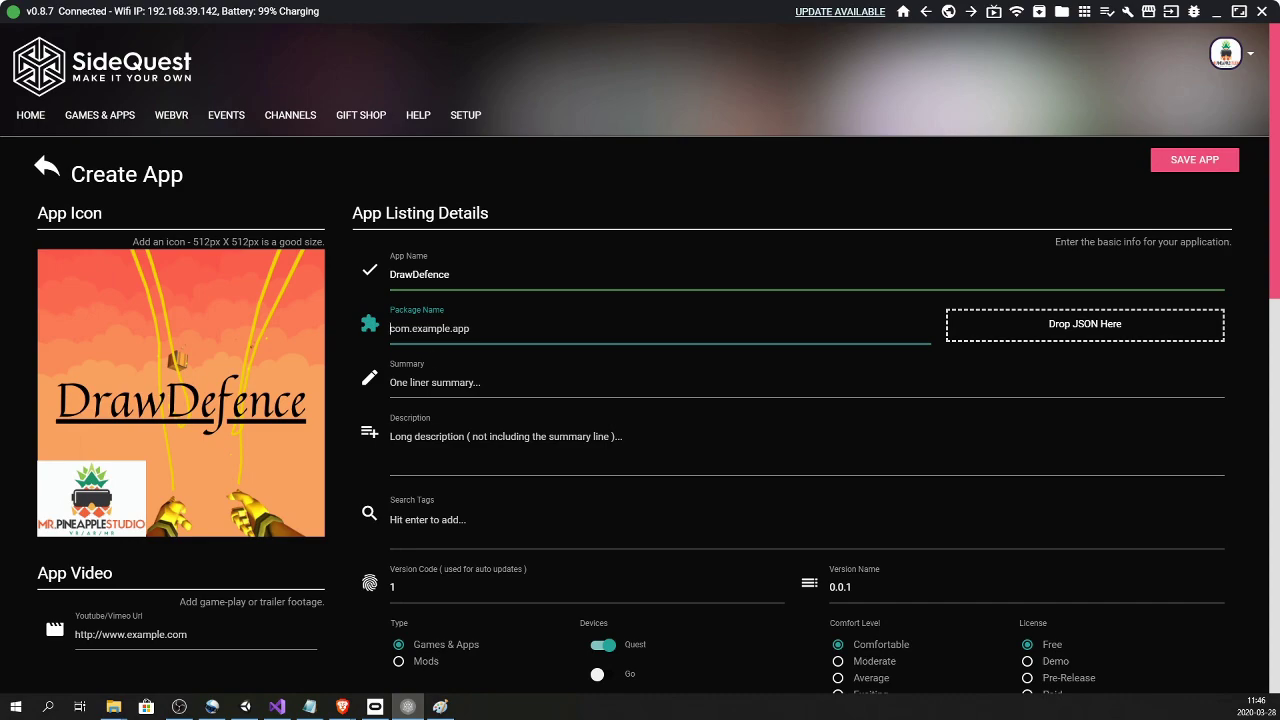
- In Unity, open Project Settings at the Player section with all player settings expanded
click(245, 707)
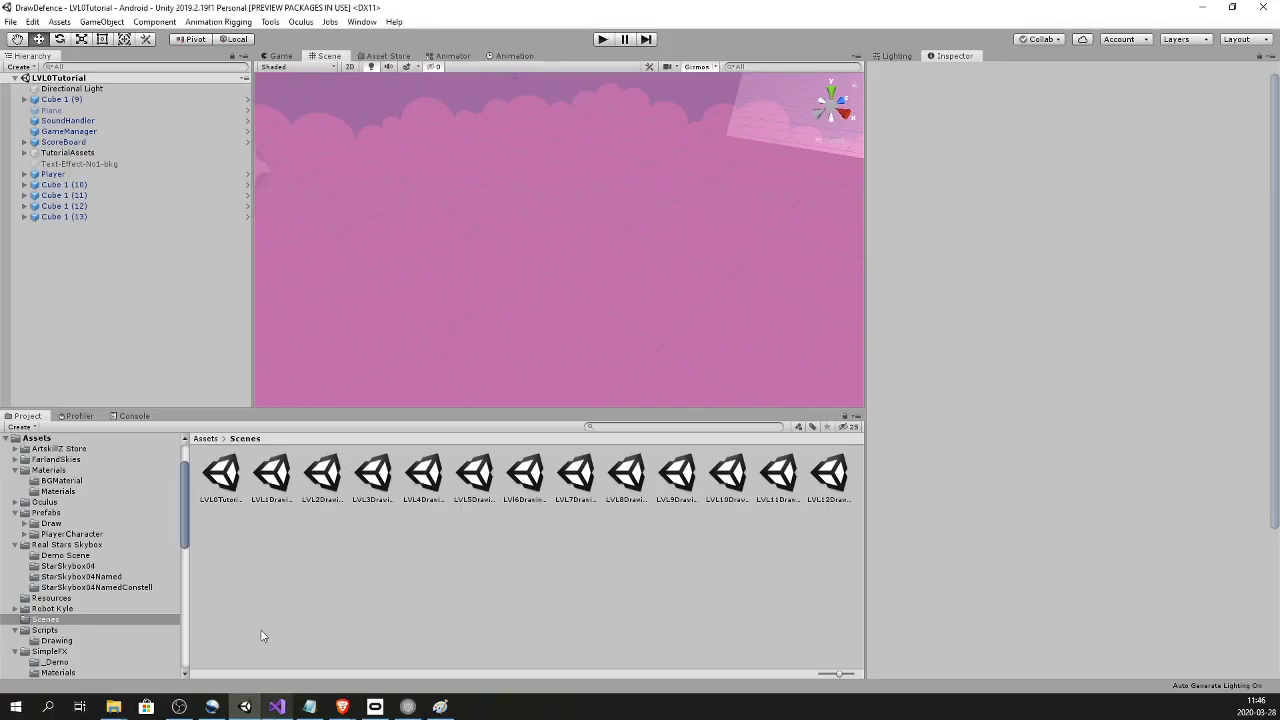
click(32, 21)
mouse_move(59, 21)
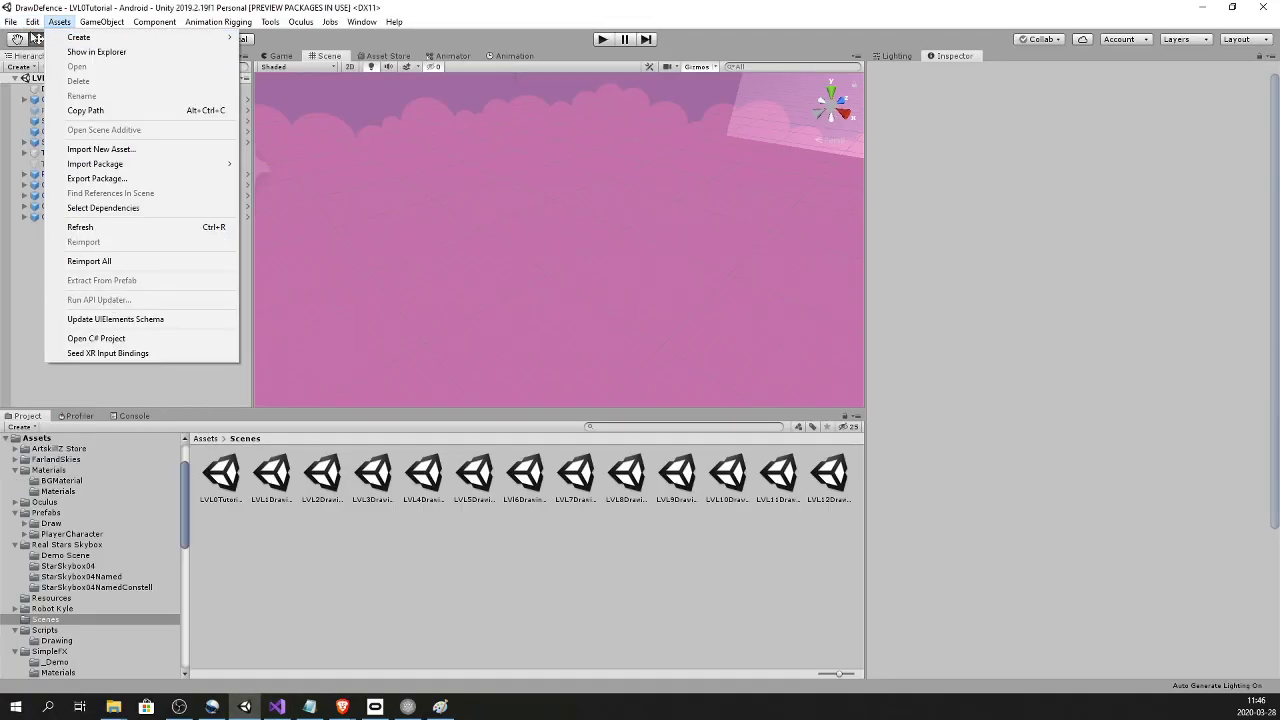
click(62, 386)
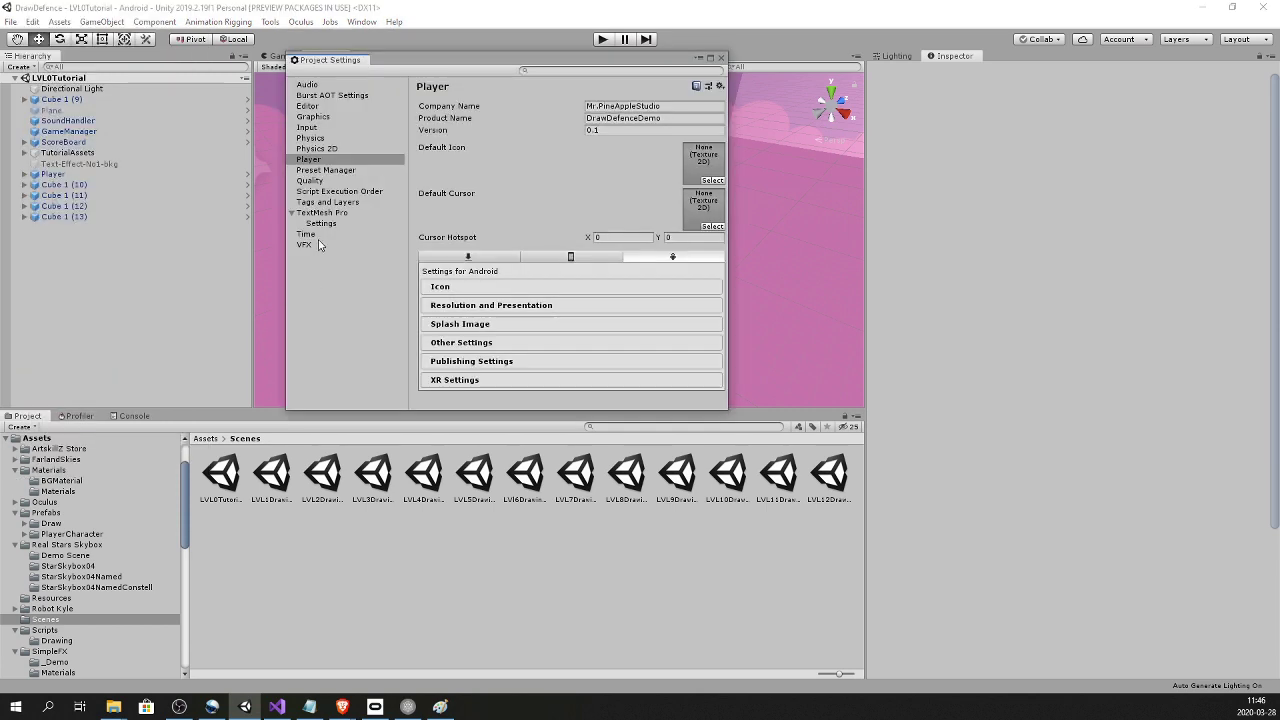
click(308, 160)
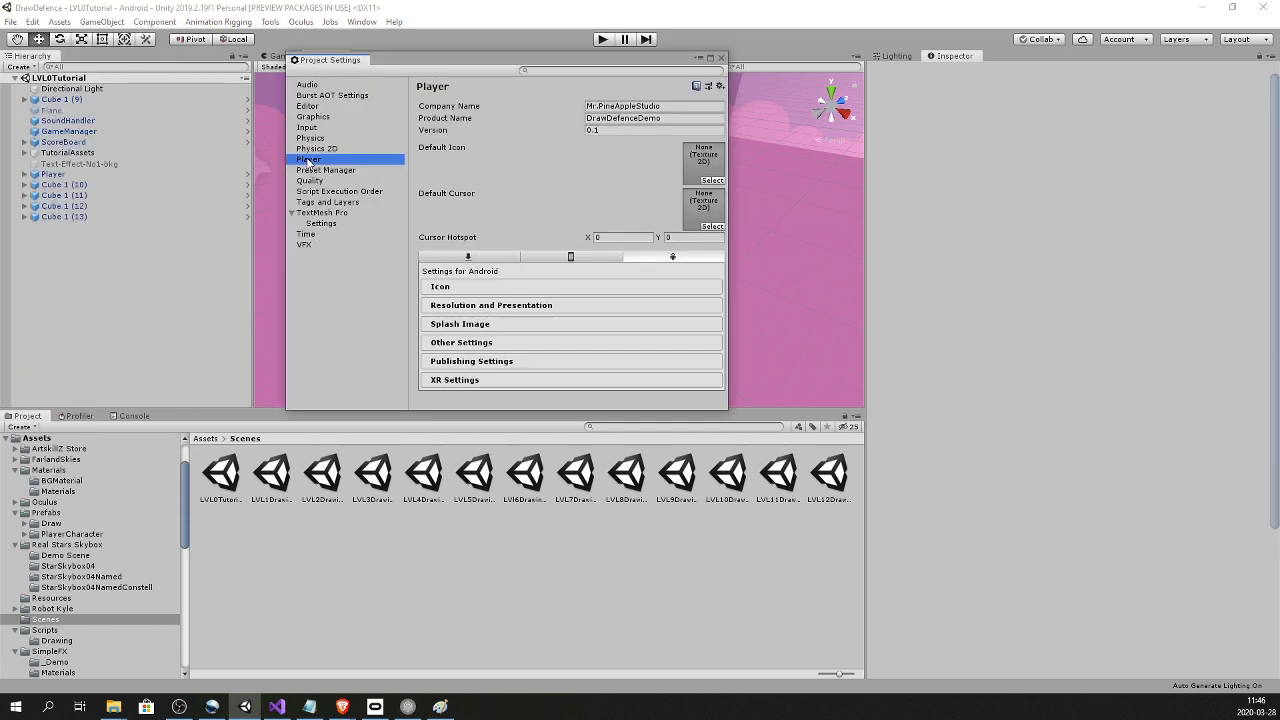
click(449, 343)
scroll(517, 340, down, 6)
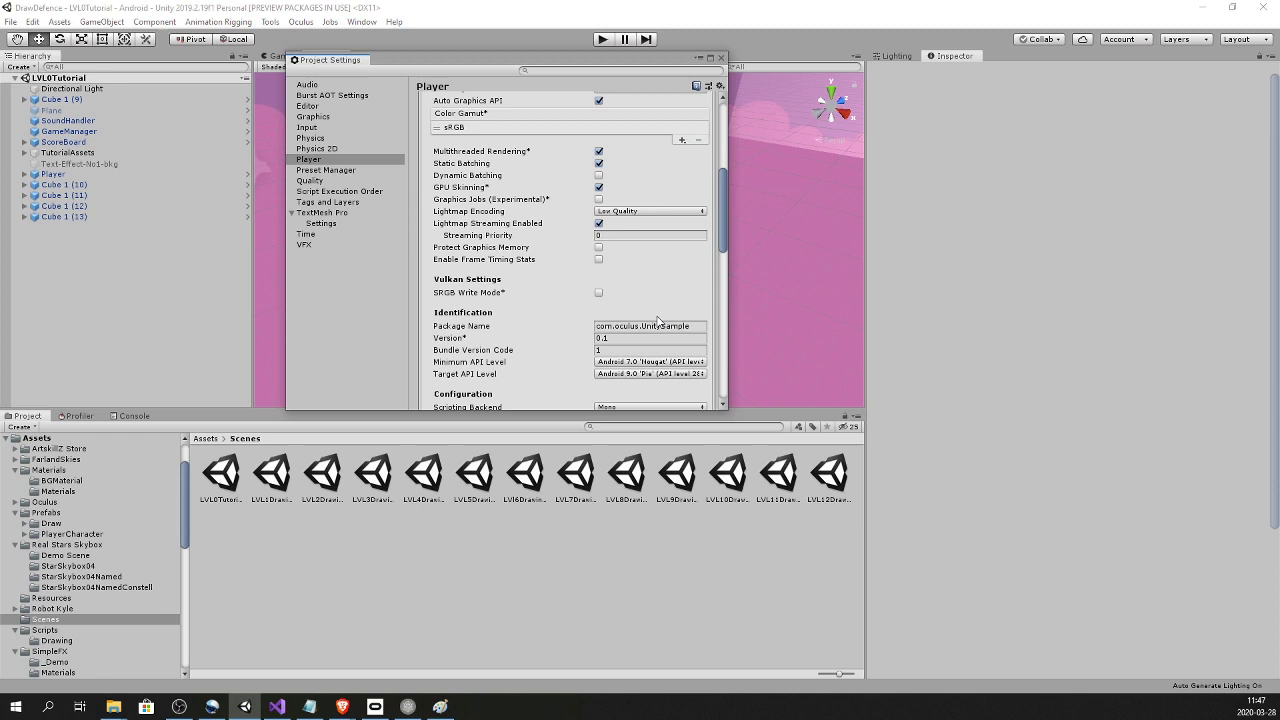
- Change the Package Name to com.oculus.DrawDefence
click(630, 326)
click(693, 327)
key(shift+Left)
key(shift+Left)
key(shift+Left)
key(shift+Left)
key(shift+Left)
key(shift+Left)
key(shift+Left)
key(shift+Left)
key(shift+Left)
key(shift+Left)
key(shift+Left)
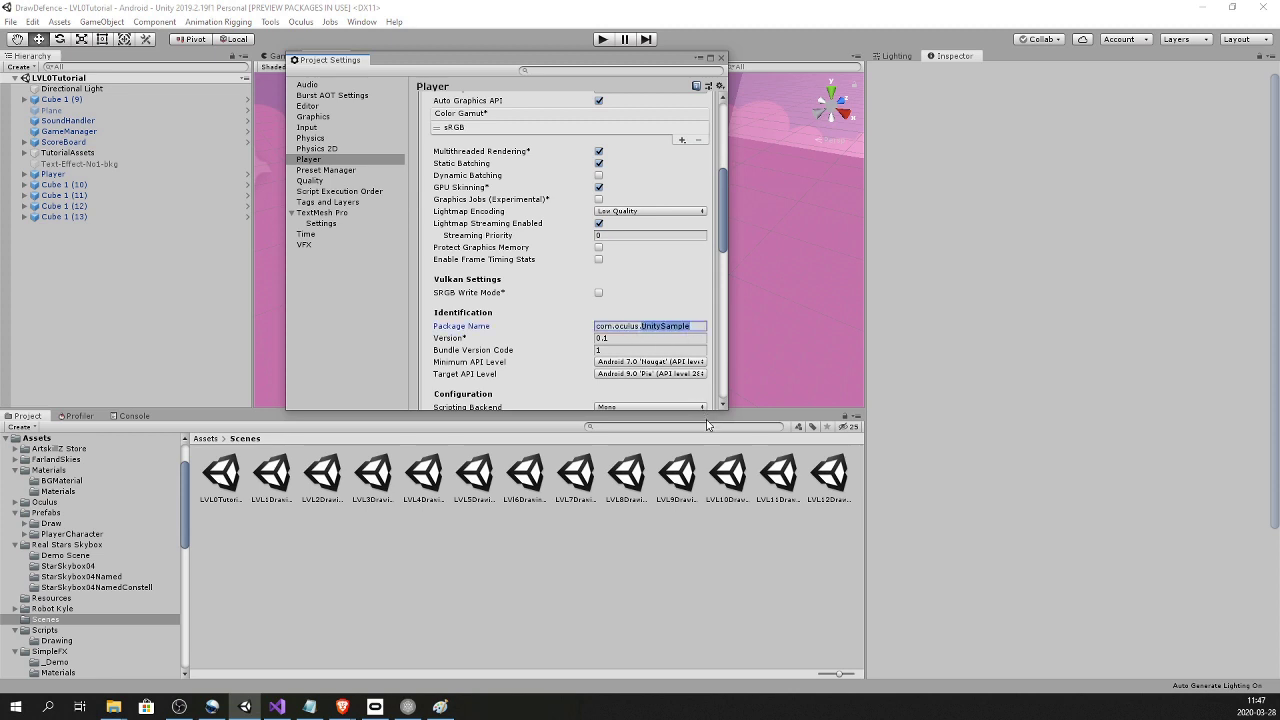
text(DrawDefence)
key(Return)
click(673, 302)
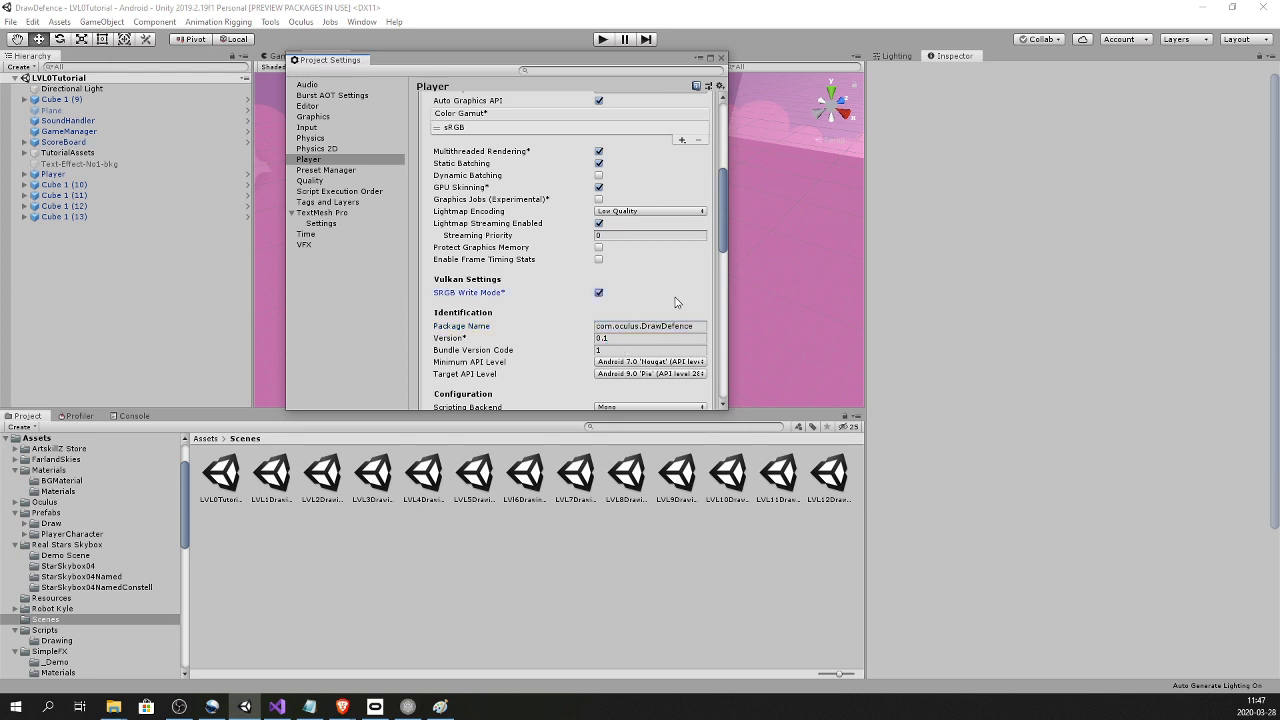
click(600, 294)
click(601, 294)
click(625, 328)
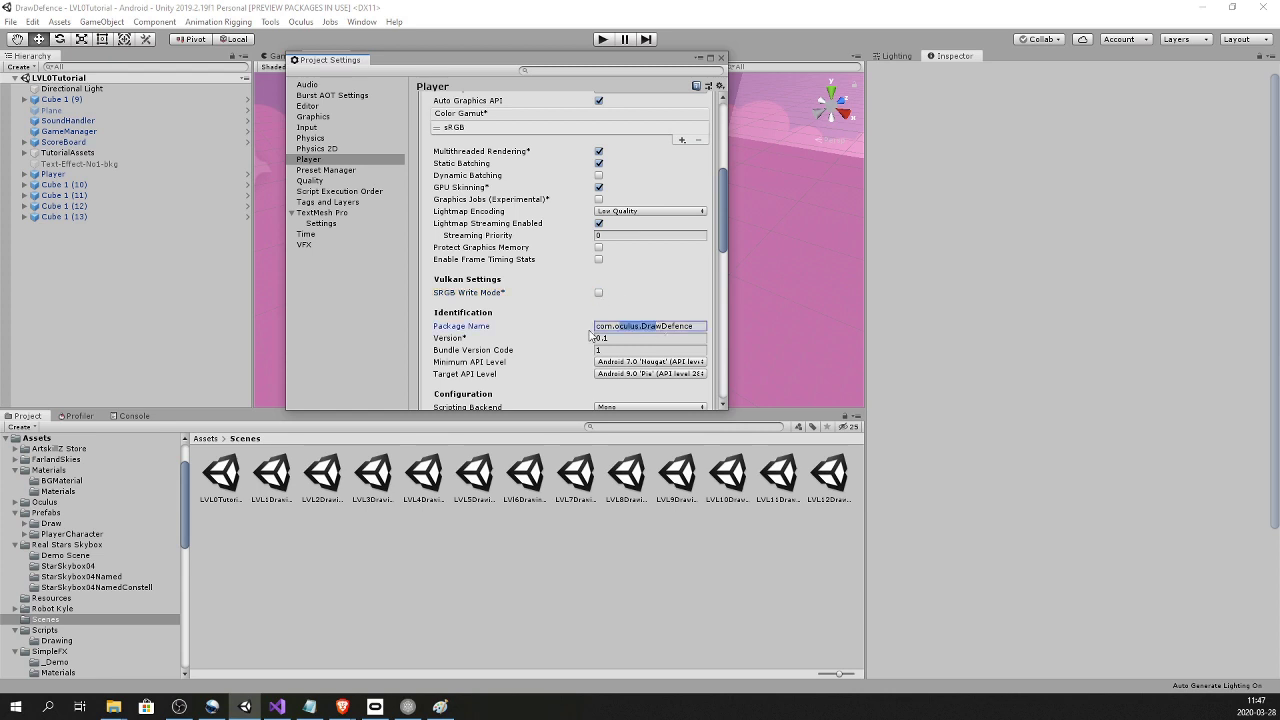
key(Return)
key(ctrl+c)
- Close Project Settings, start Build and Run for Android, and return to SideQuest
click(721, 57)
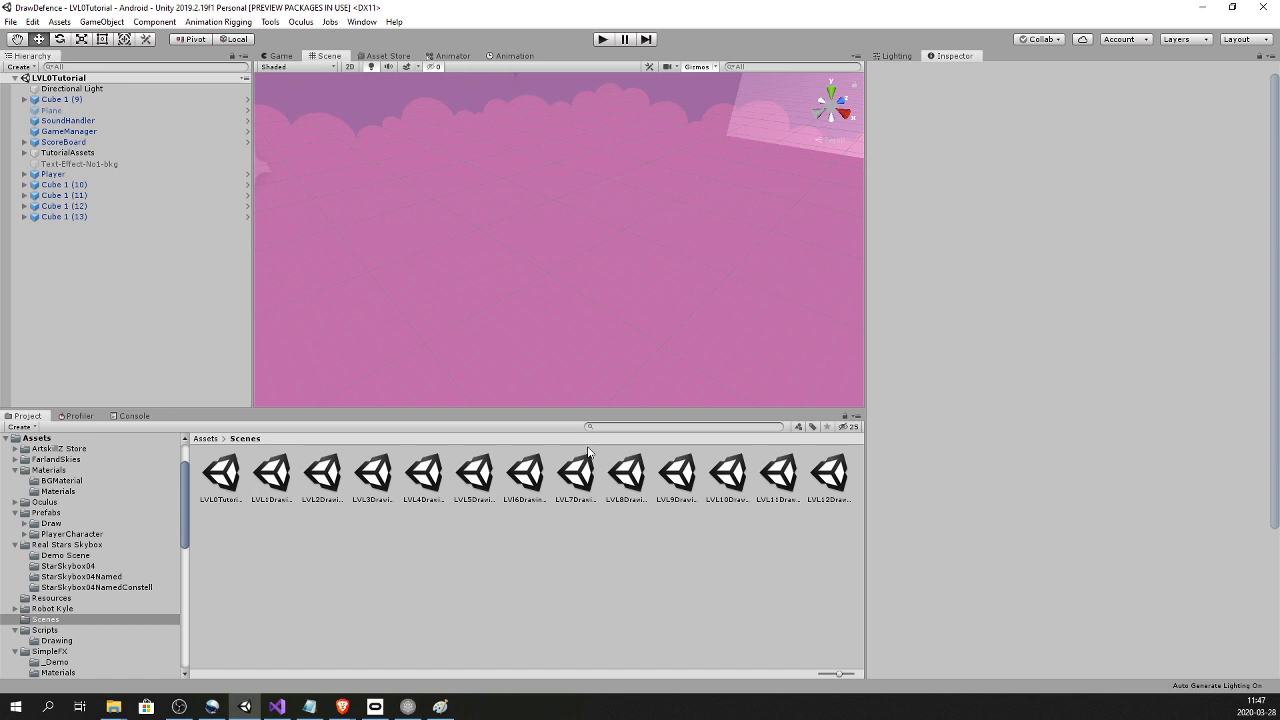
key(ctrl+b)
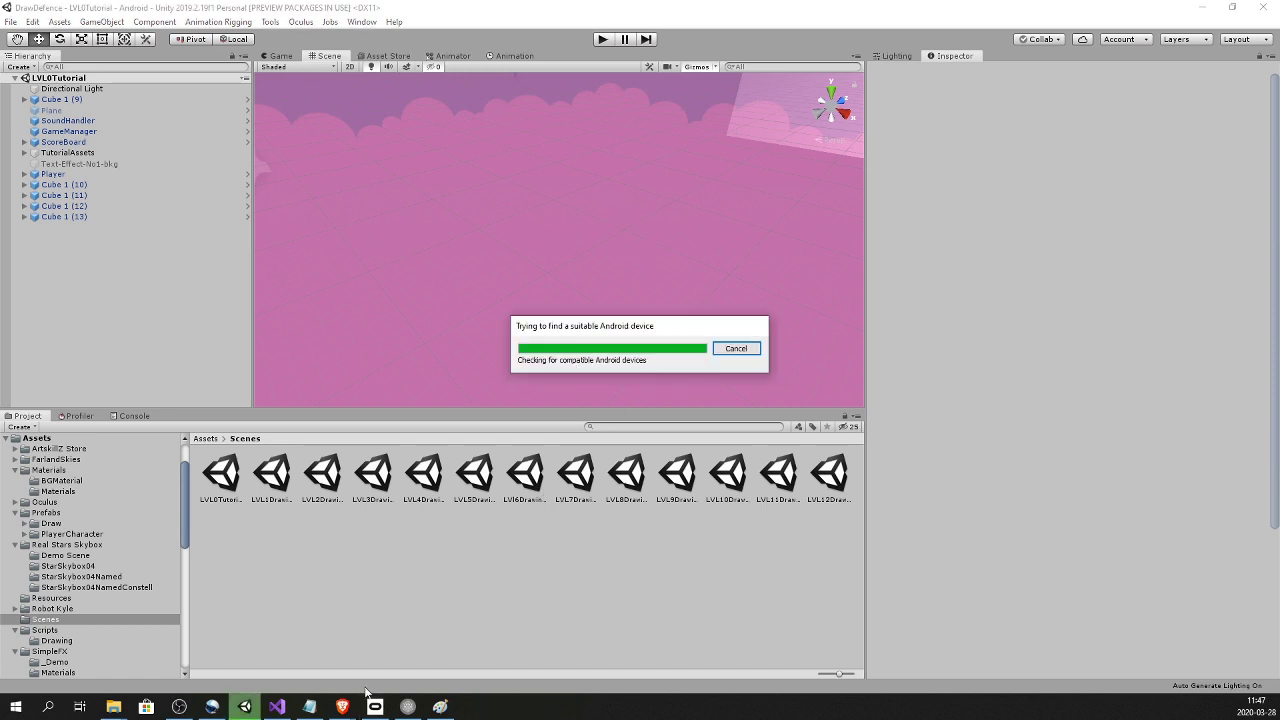
click(407, 706)
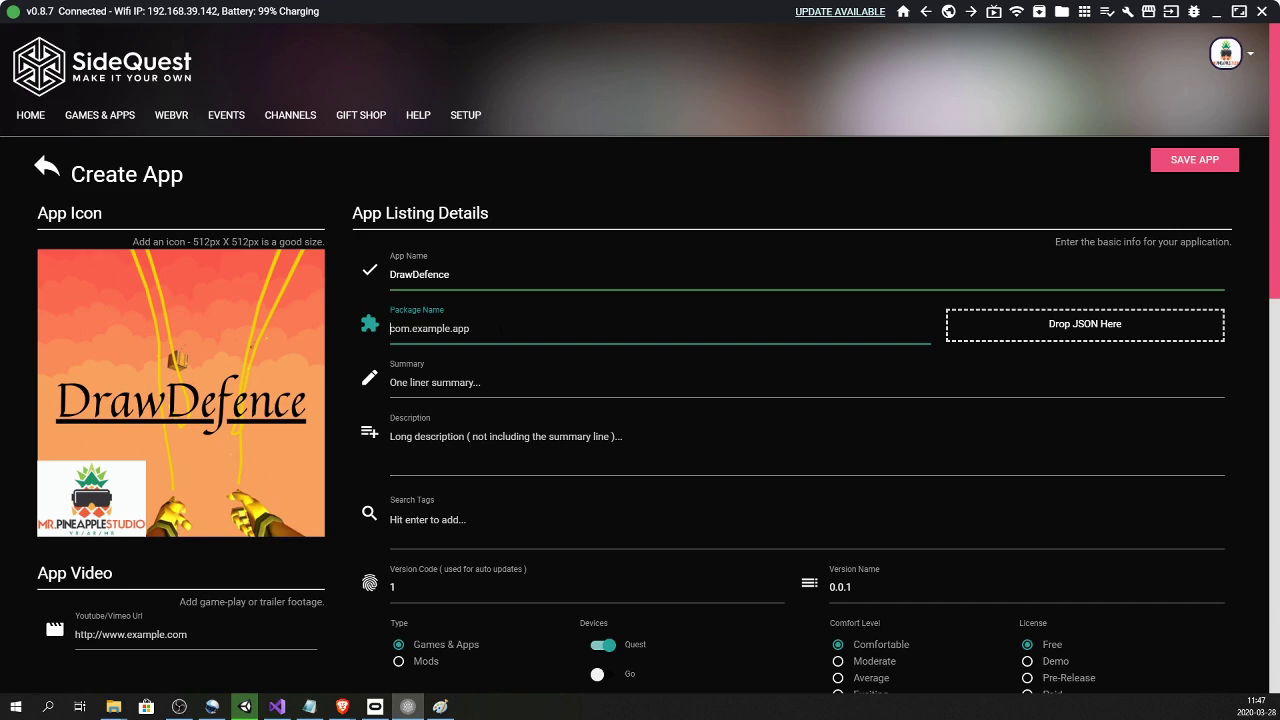
- Enter package name com.oculus.DrawDefence and the listing's description, tags, video and Demo licence
key(ctrl+v)
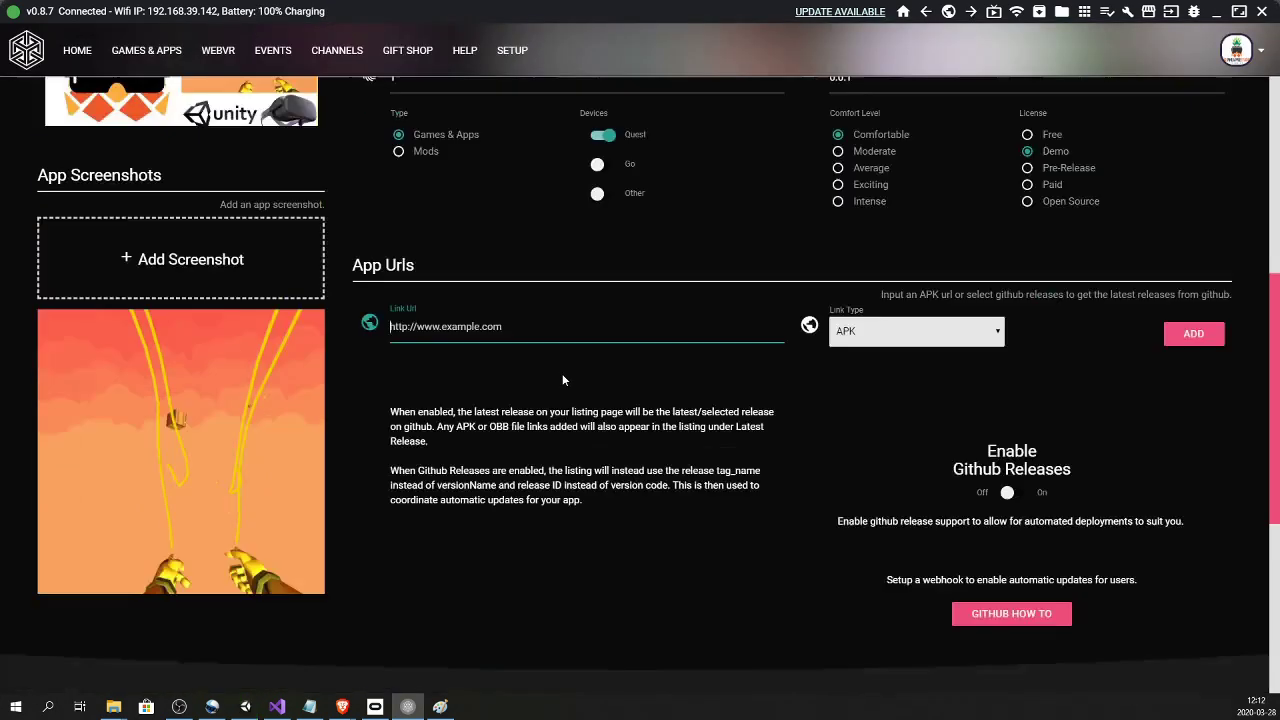
scroll(562, 373, up, 1)
scroll(600, 335, up, 3)
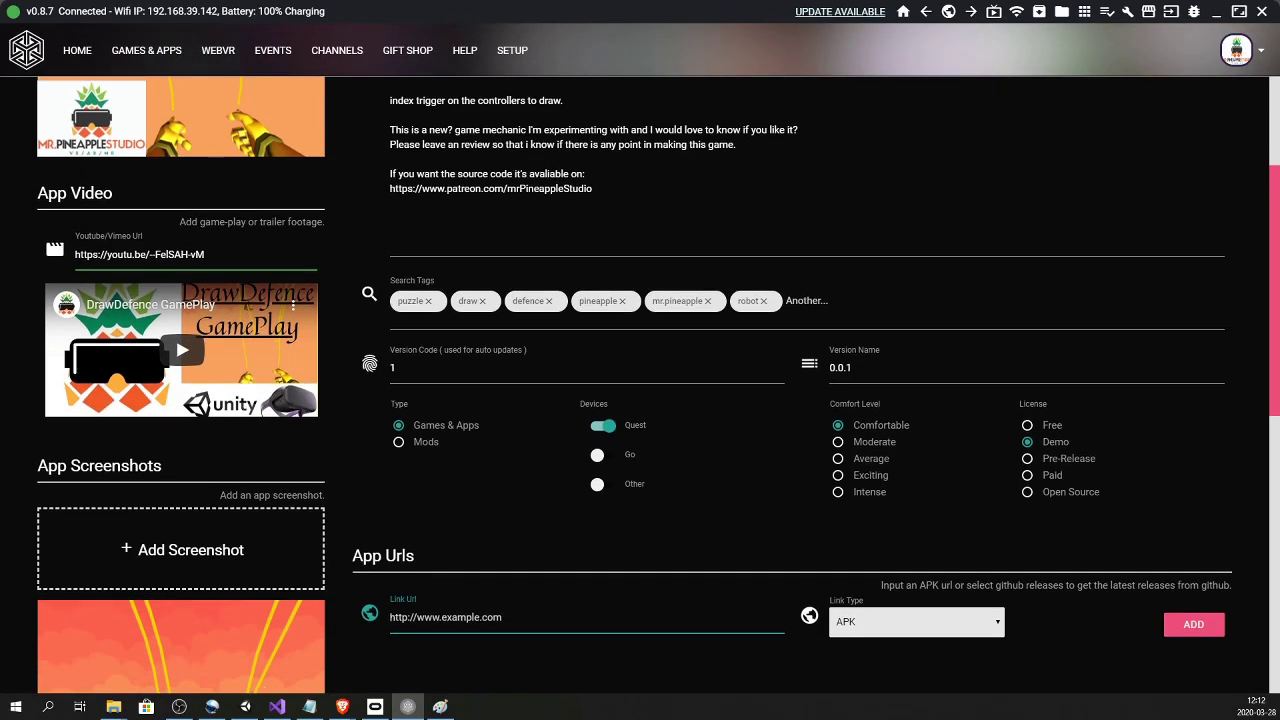
scroll(334, 305, down, 2)
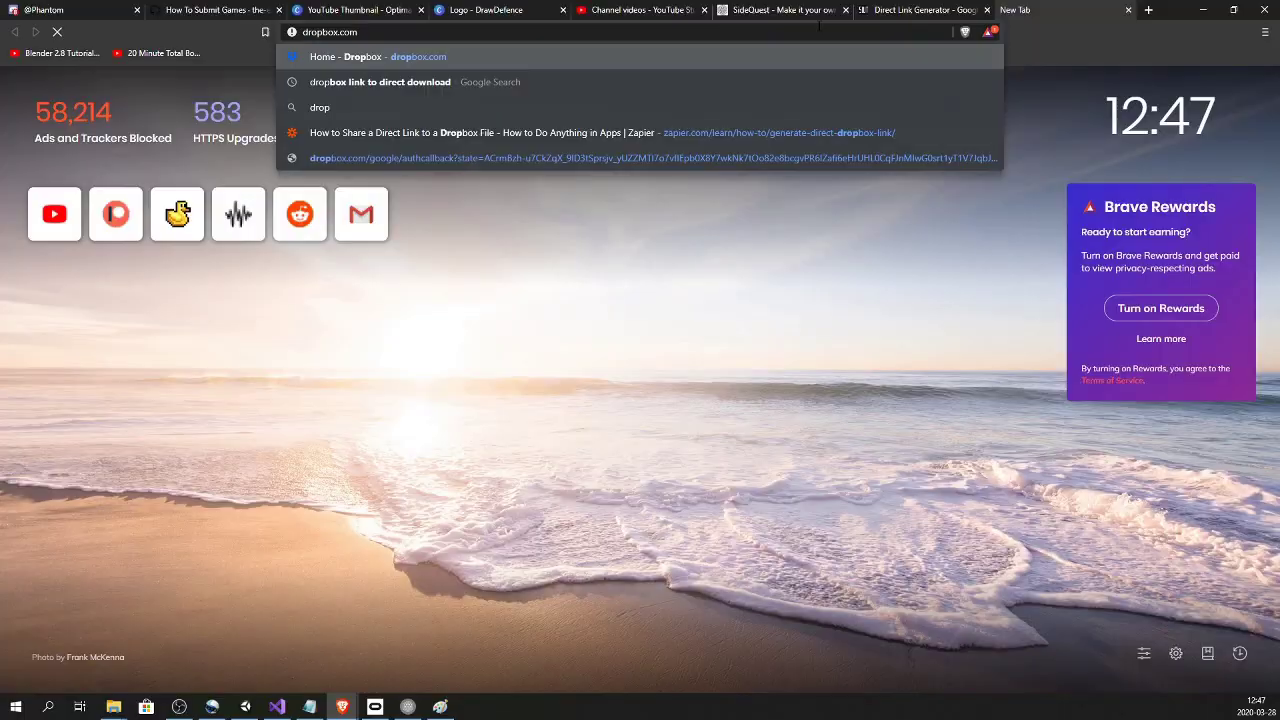
key(Return)
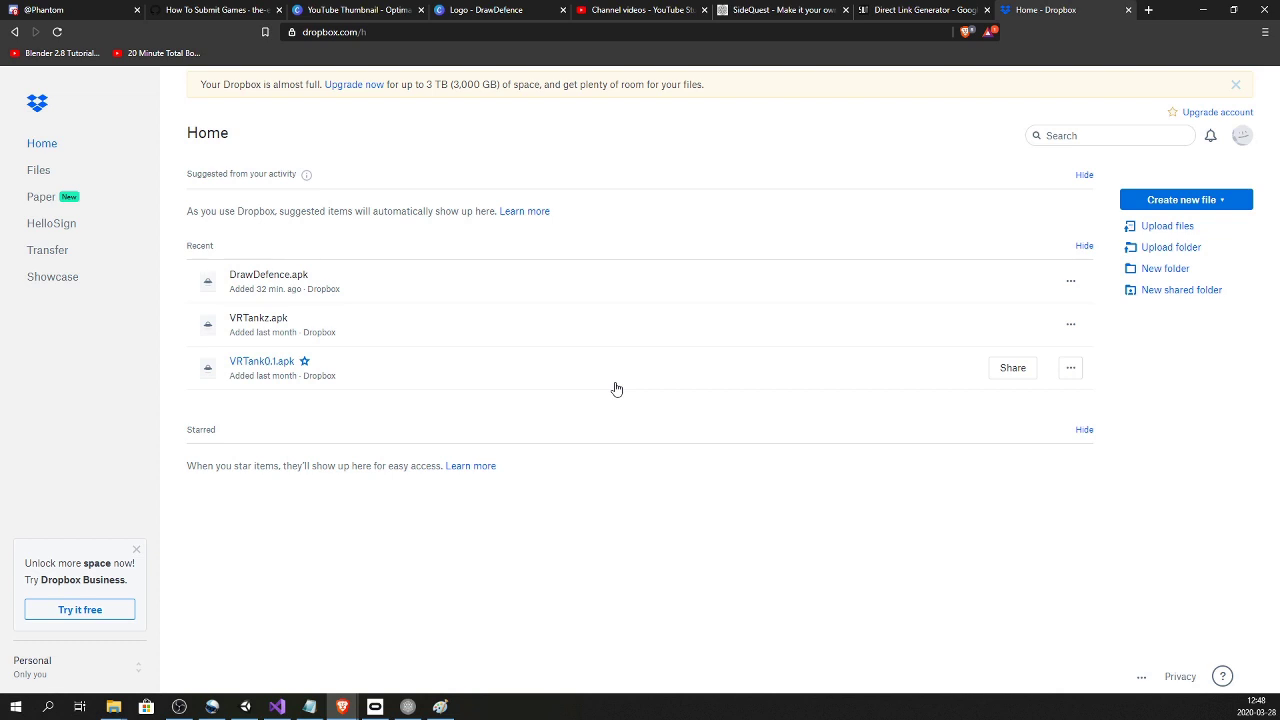
- Upload the DrawDefence.apk build file to Dropbox
click(1155, 228)
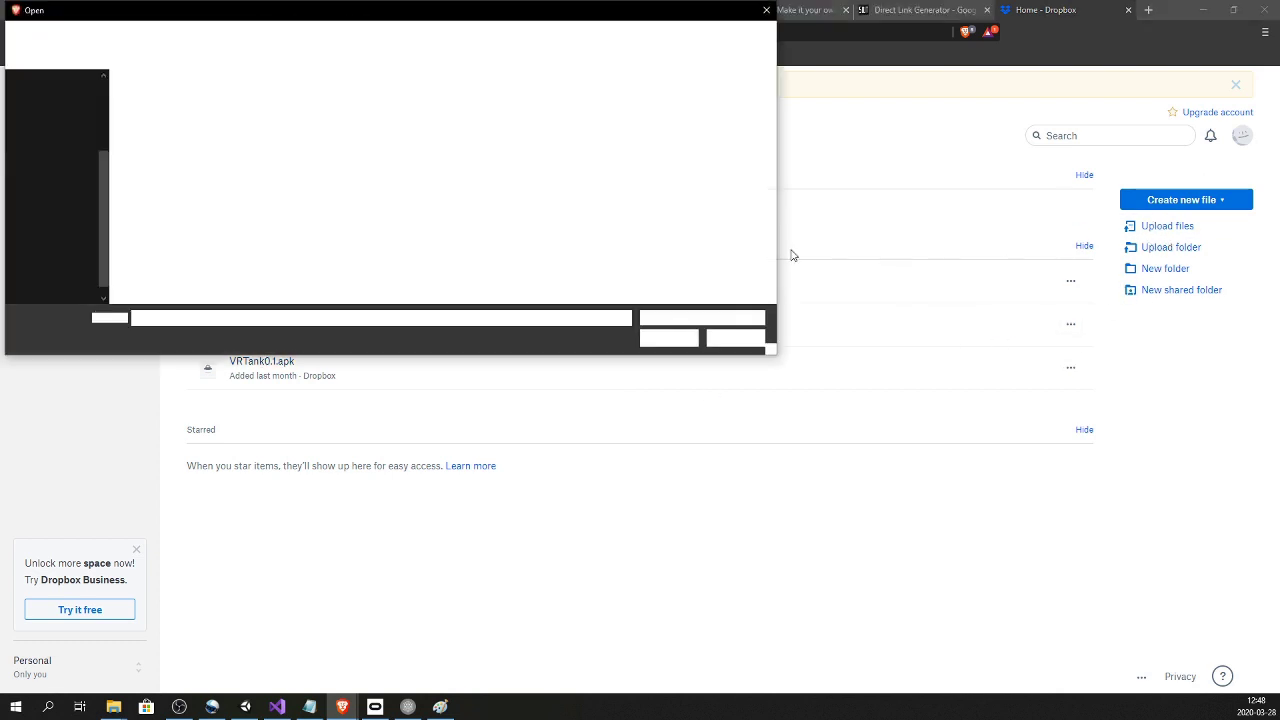
click(183, 224)
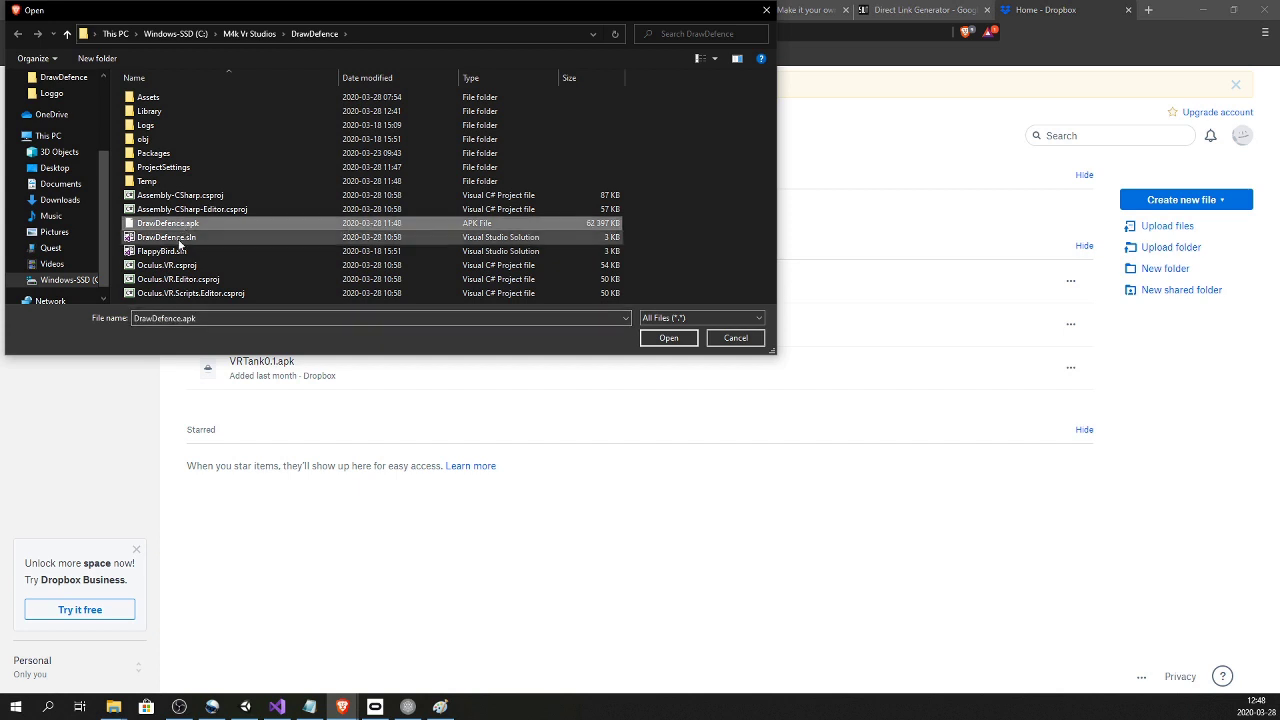
key(Return)
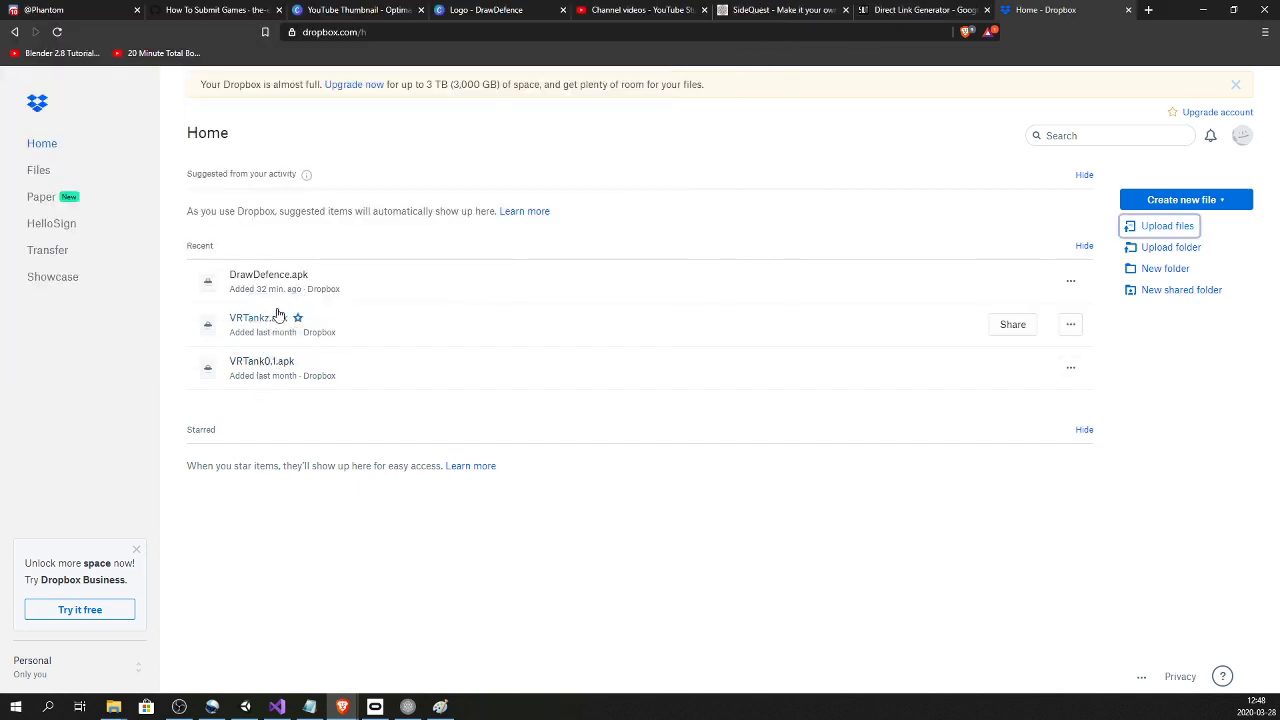
- Copy a view-only share link for DrawDefence.apk and close the share dialog
click(1013, 281)
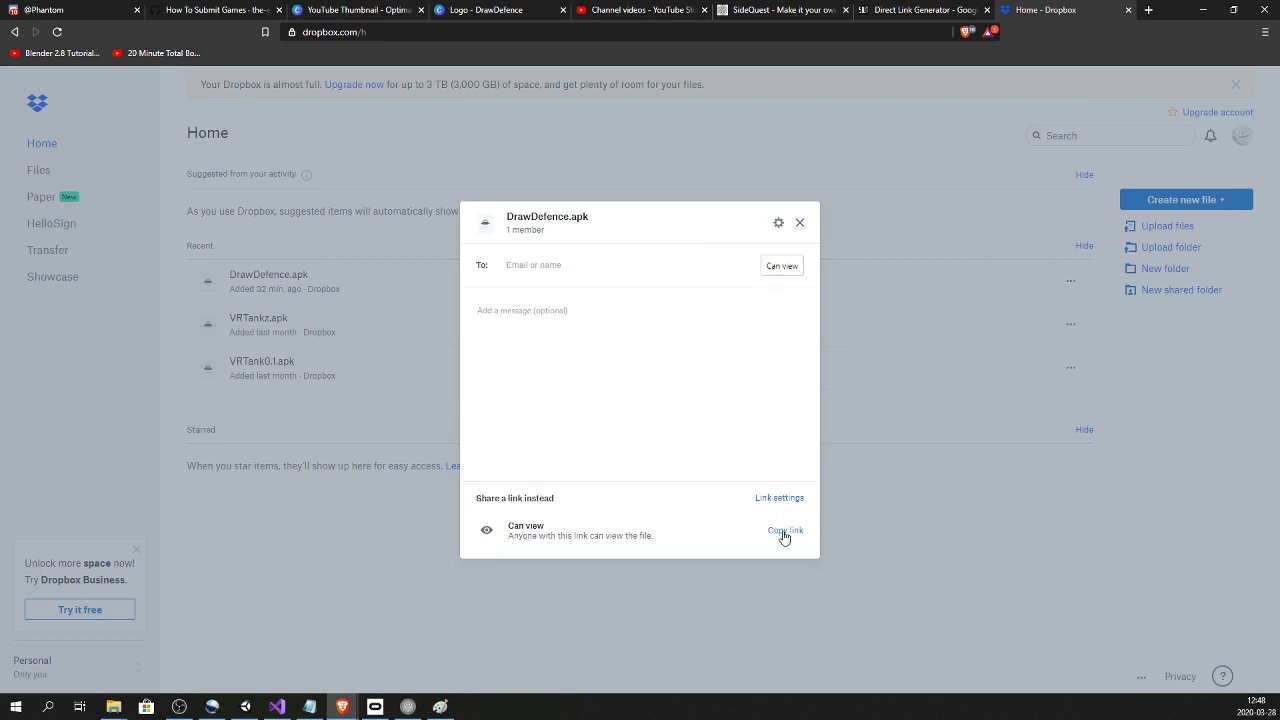
click(785, 531)
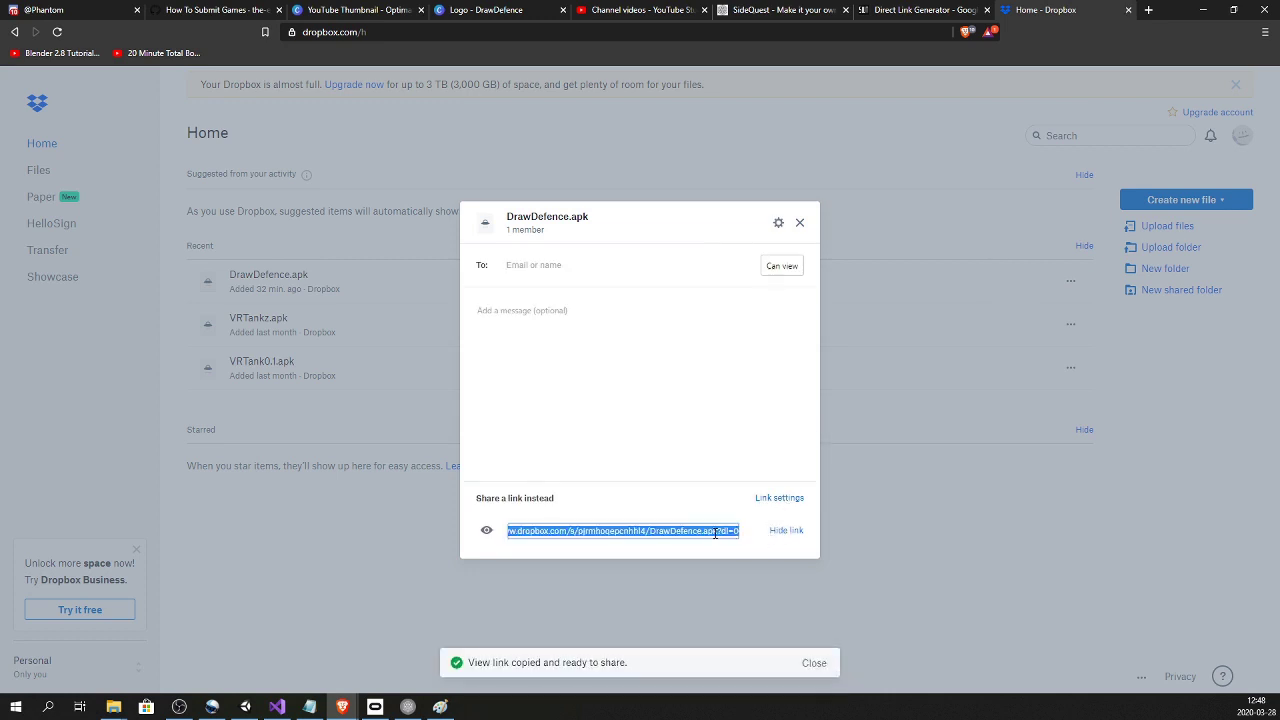
key(ctrl+a)
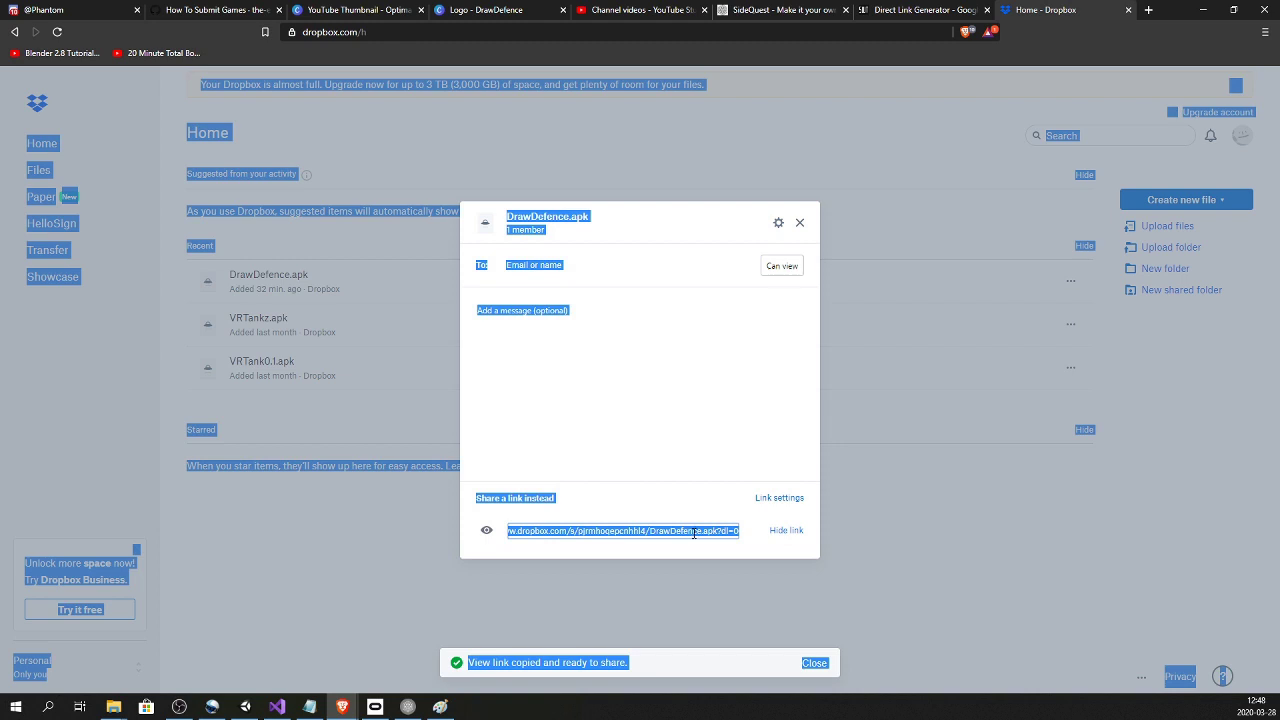
click(700, 536)
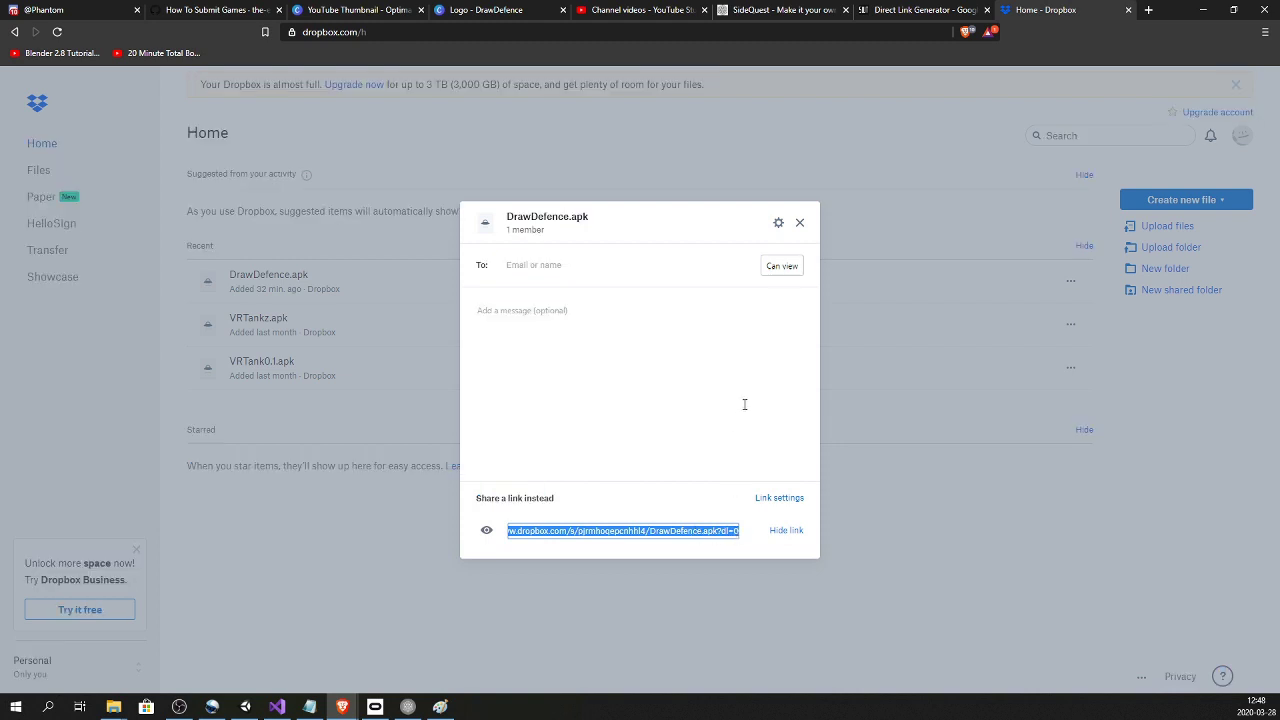
click(799, 222)
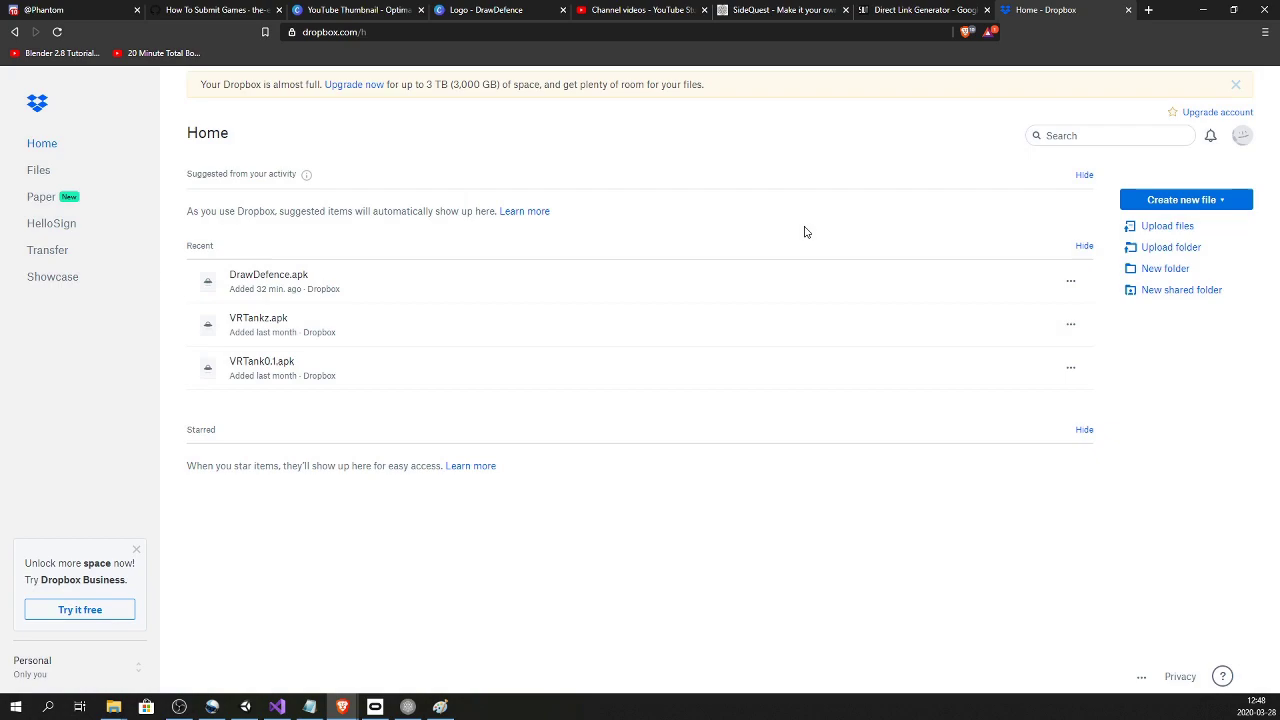
- Paste the Dropbox link as the APK URL with dl=1 and save the listing as Pending
click(408, 706)
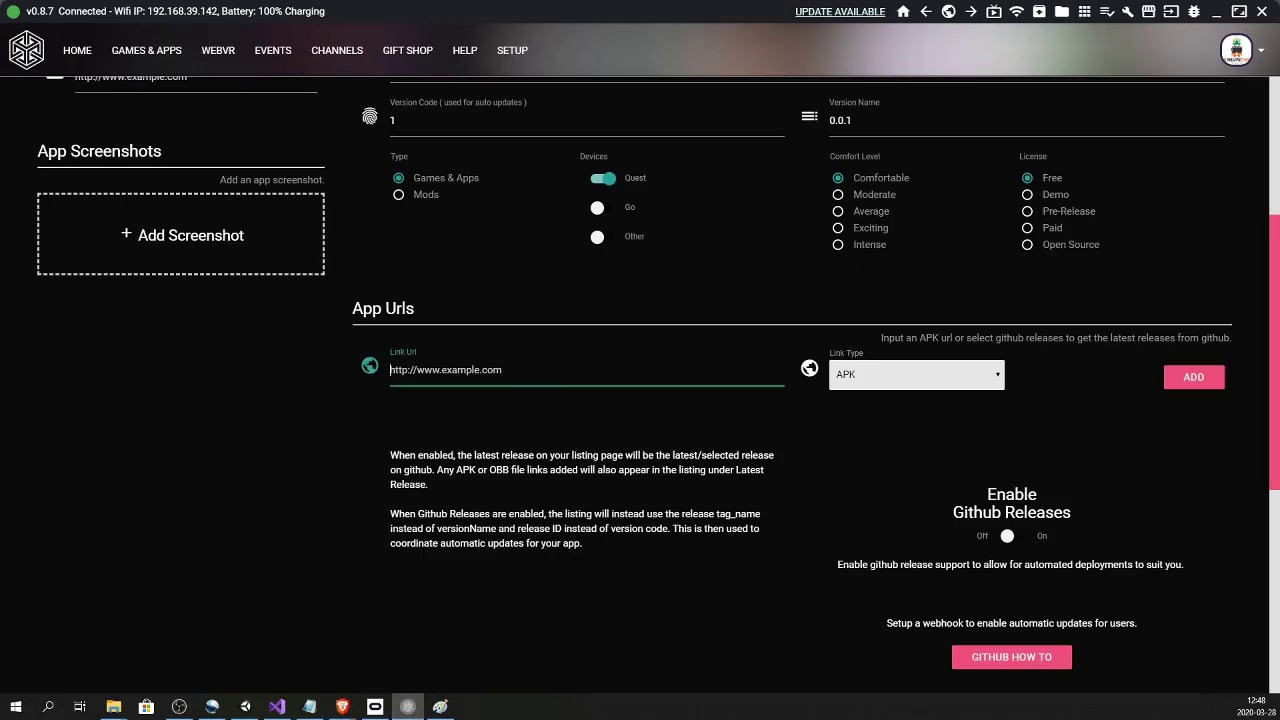
key(ctrl+v)
key(BackSpace)
text(1)
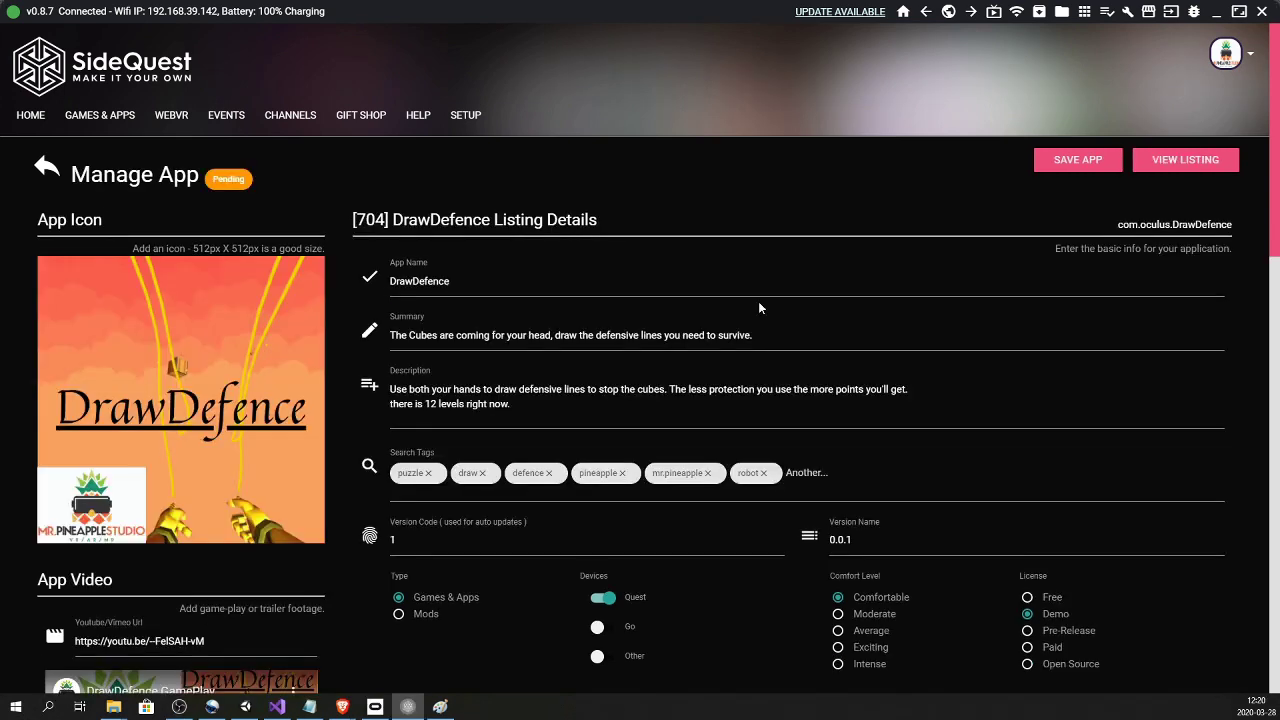
double_click(253, 183)
click(270, 182)
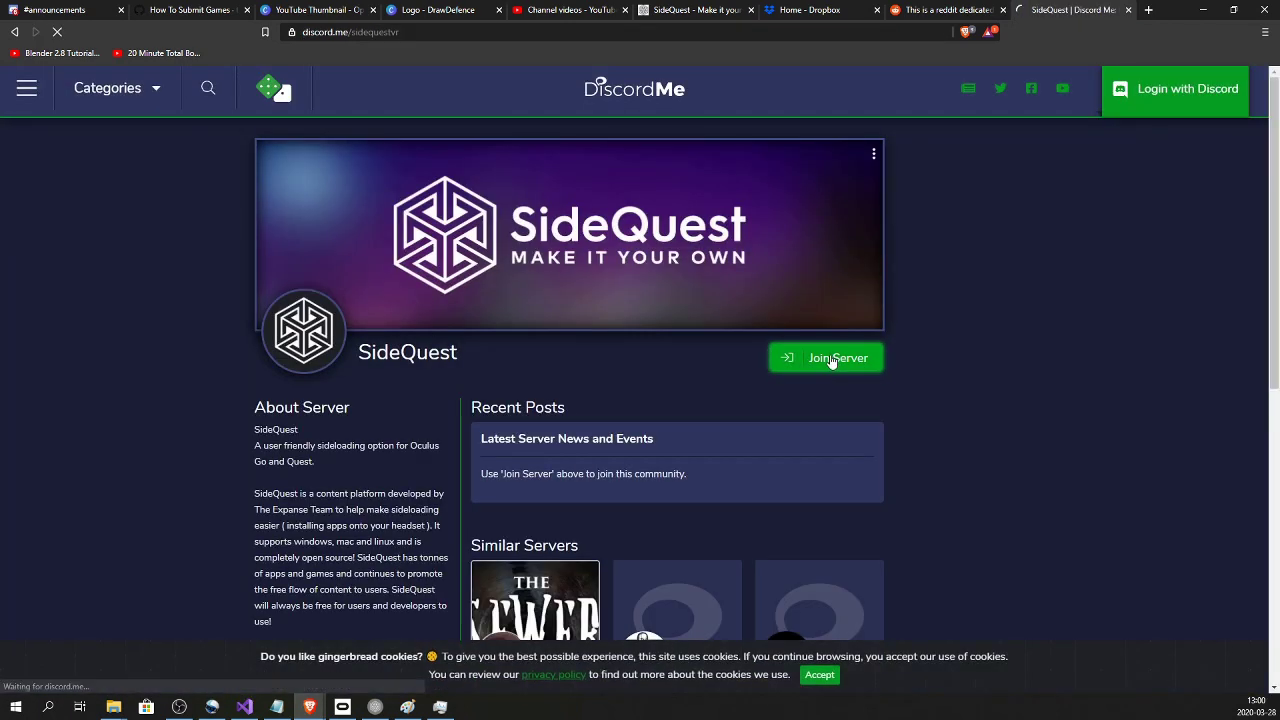
- Join the SideQuest Discord server by accepting its invite, then scroll the #general channel
click(833, 359)
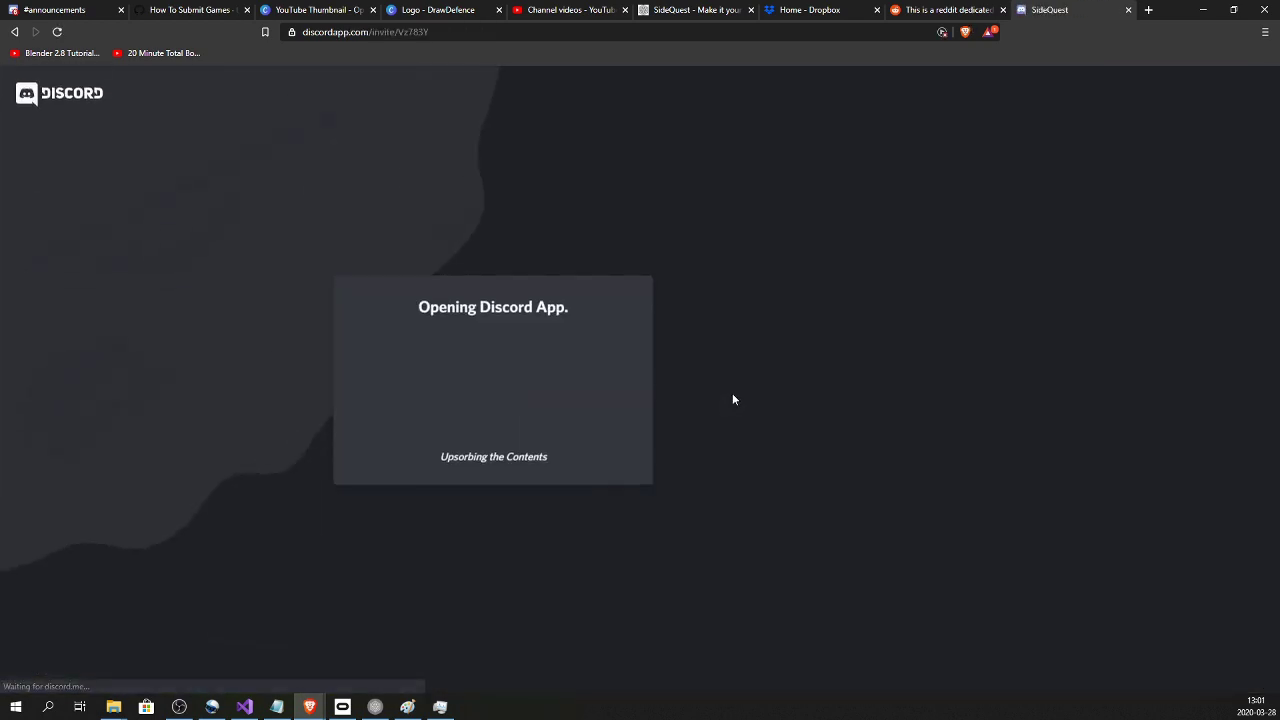
click(520, 458)
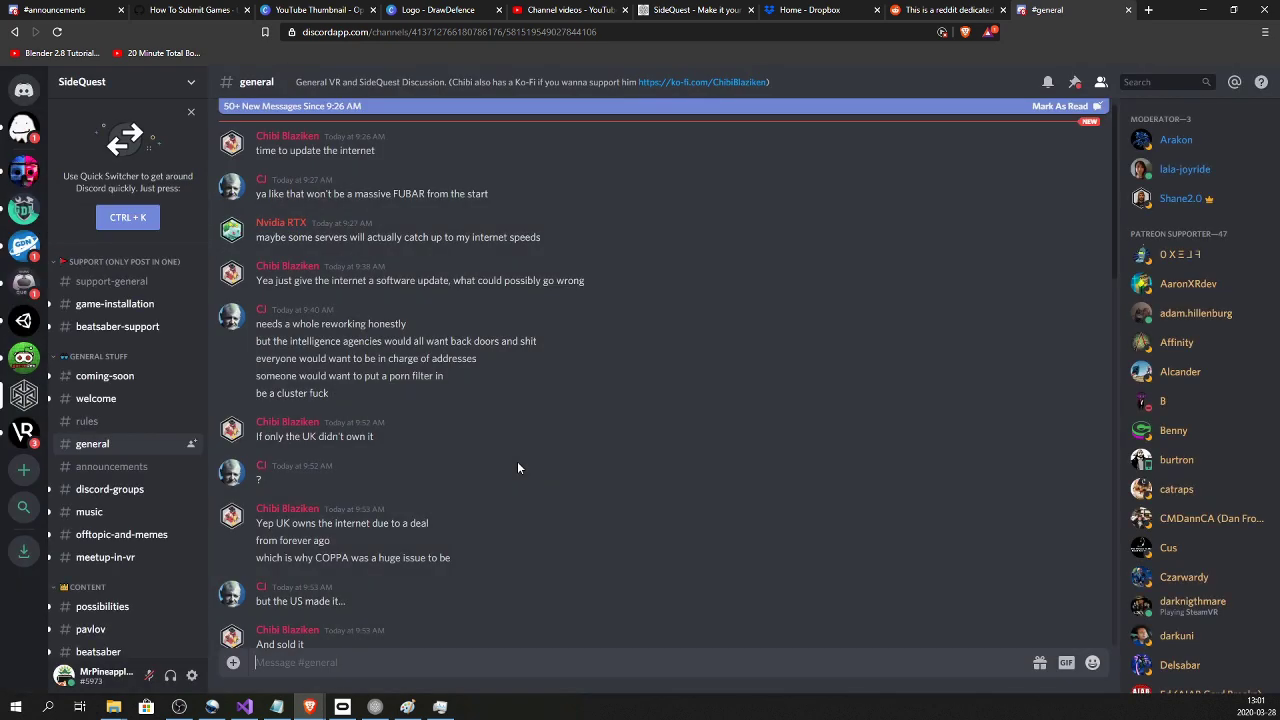
scroll(153, 512, down, 5)
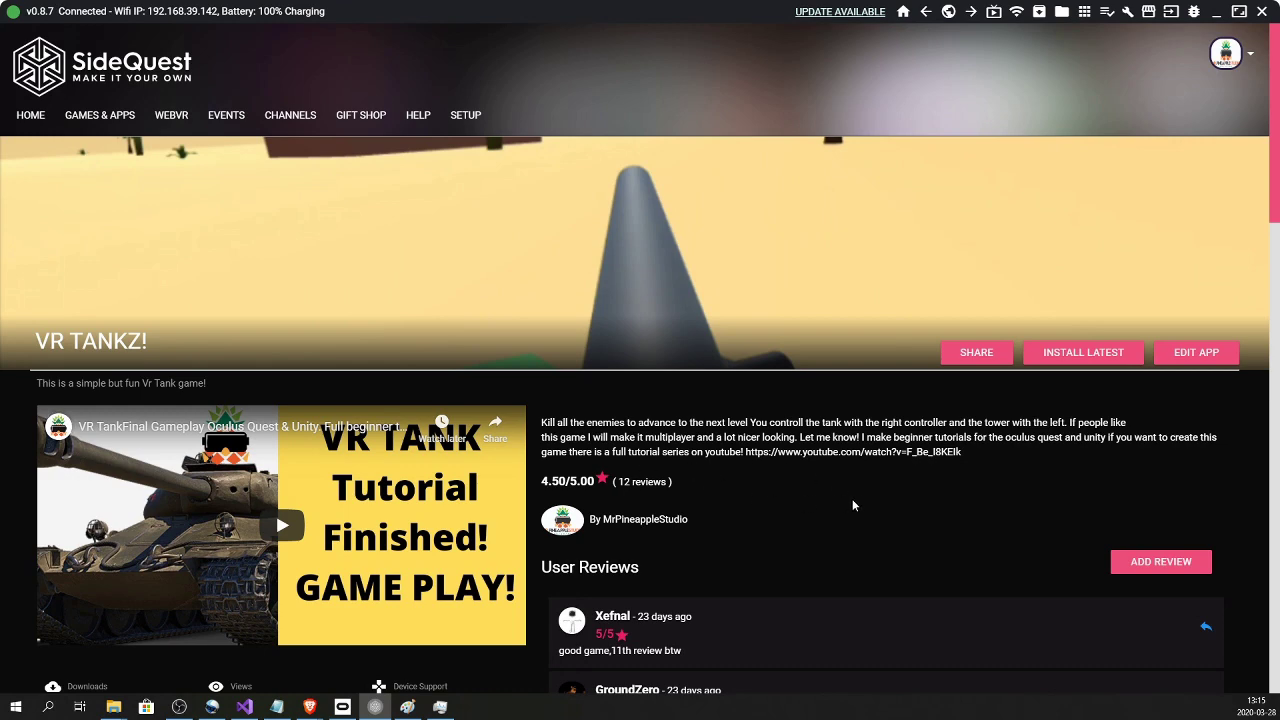
scroll(754, 491, down, 3)
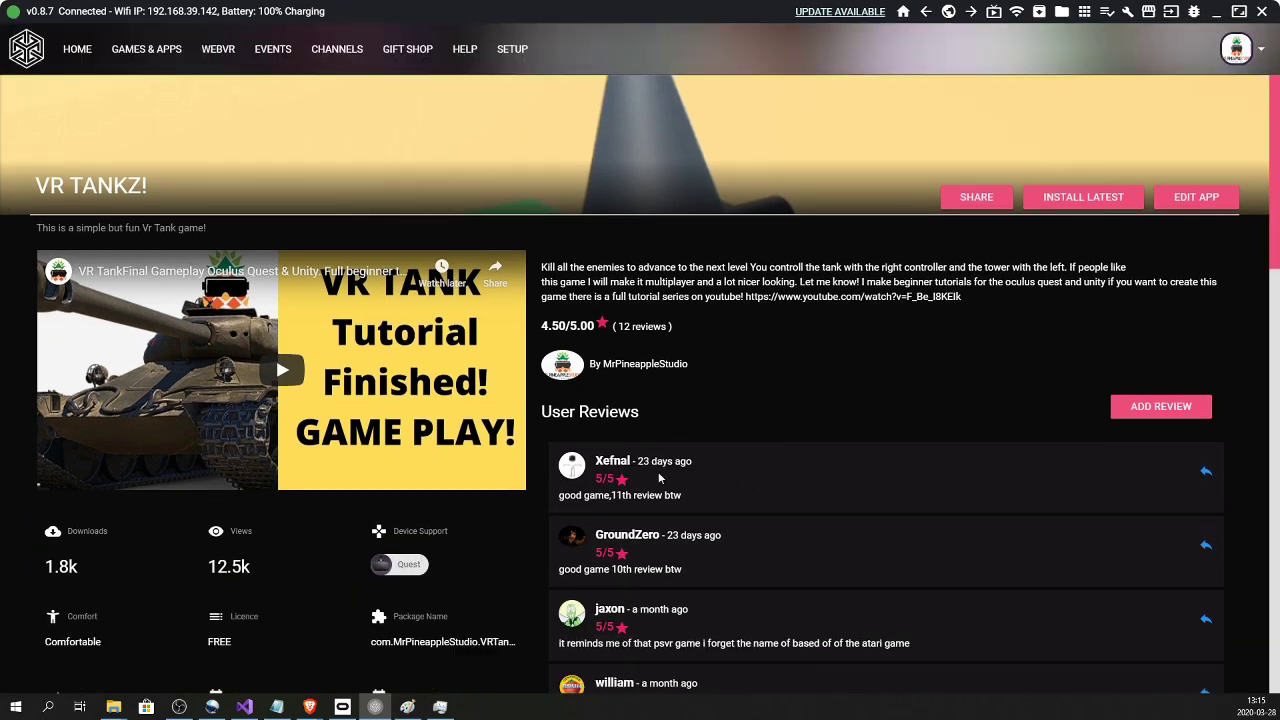
scroll(732, 506, down, 4)
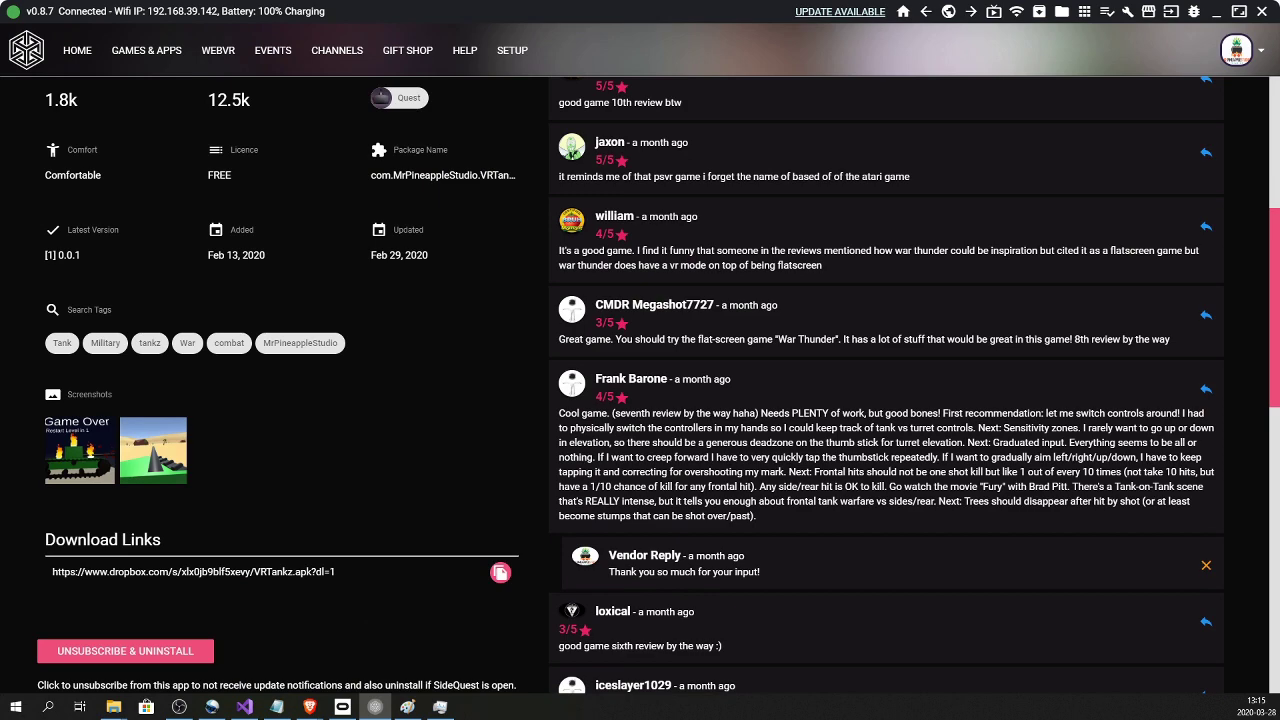
scroll(386, 325, up, 7)
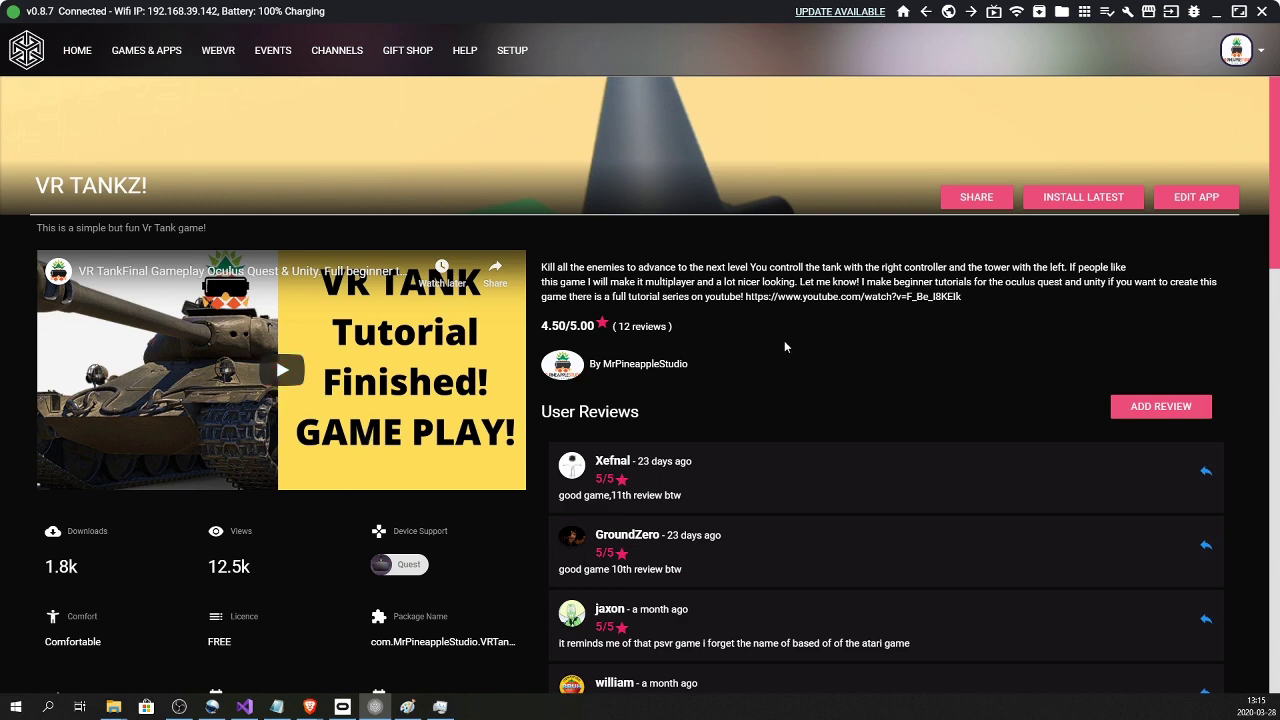
scroll(760, 357, down, 6)
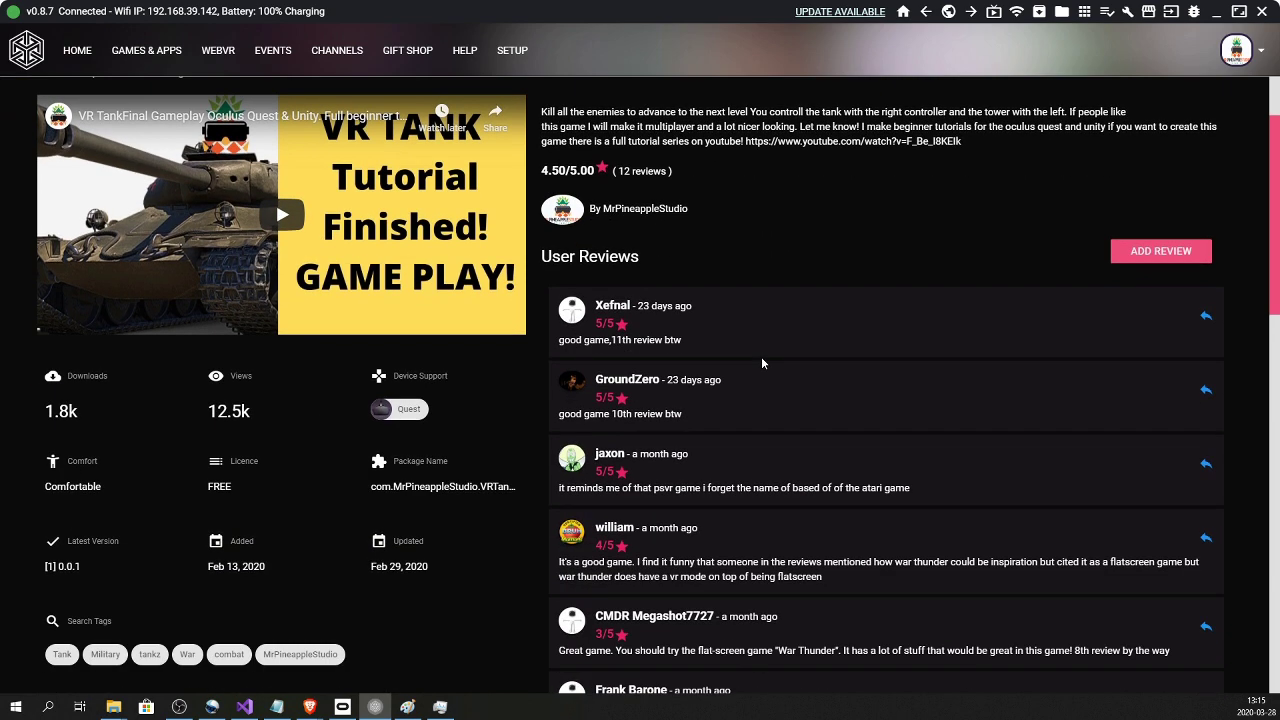
drag(558, 258, 1160, 280)
click(1162, 282)
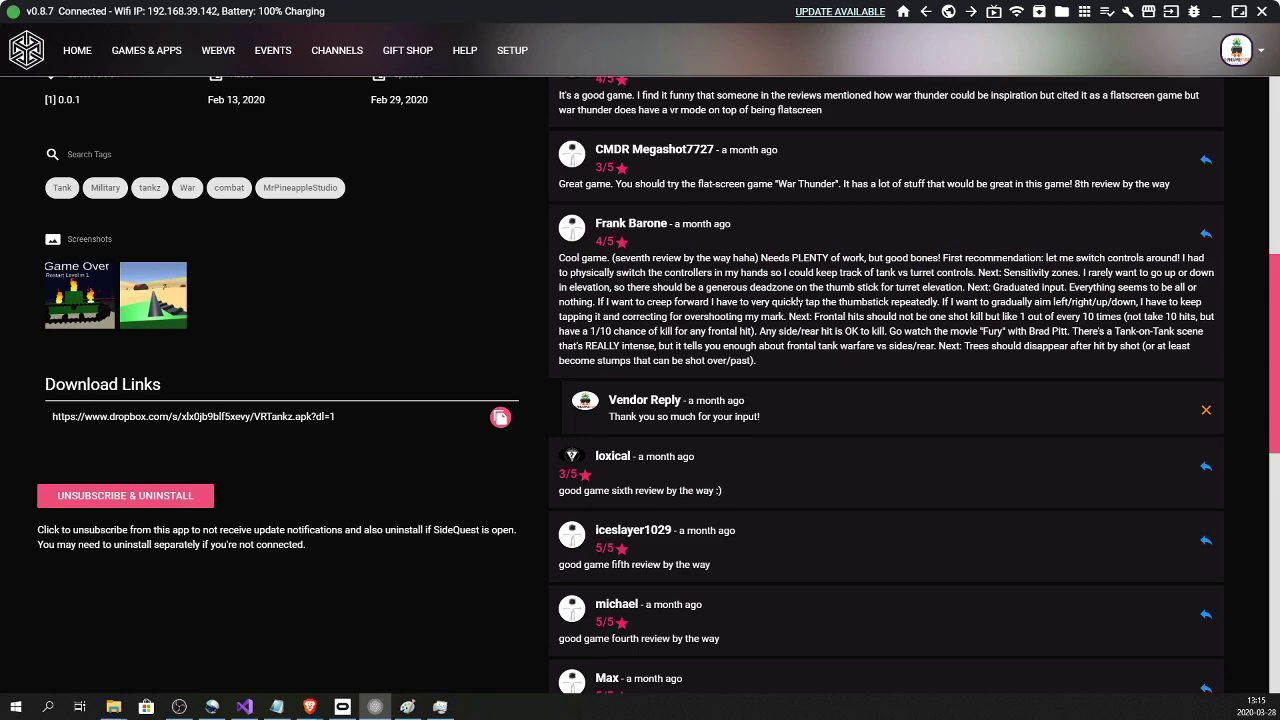
scroll(685, 326, up, 3)
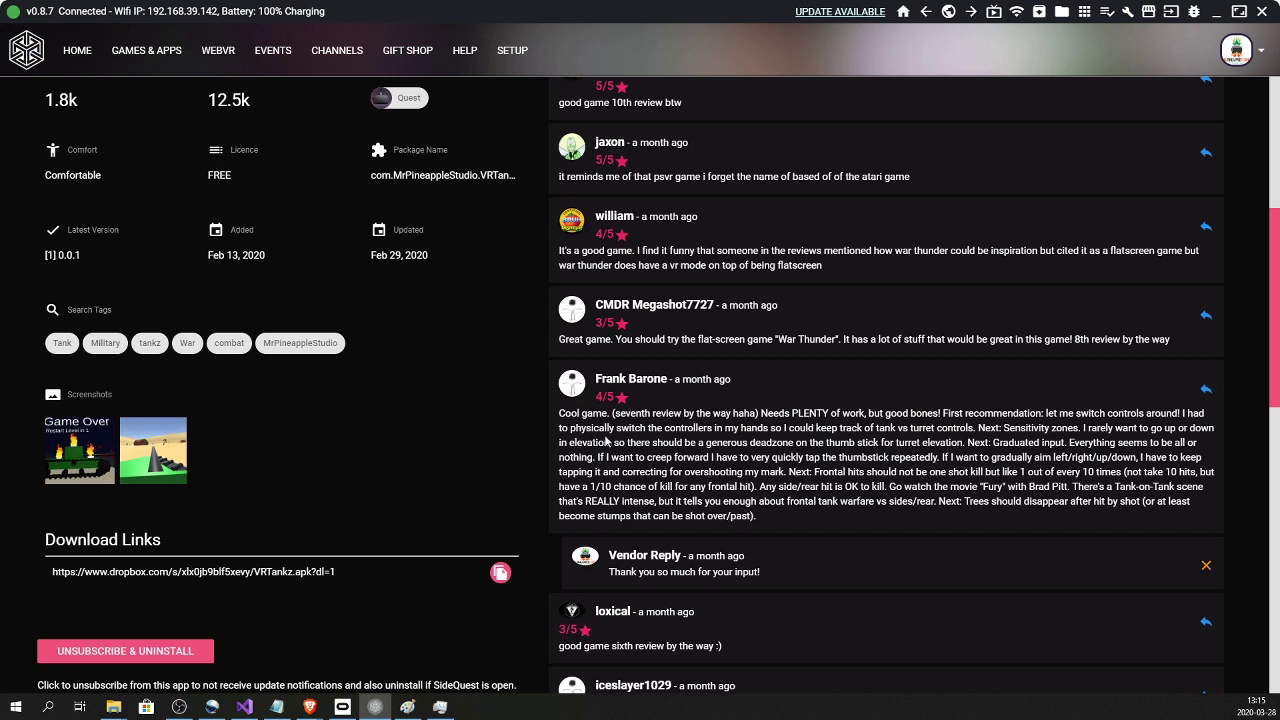
scroll(690, 284, up, 3)
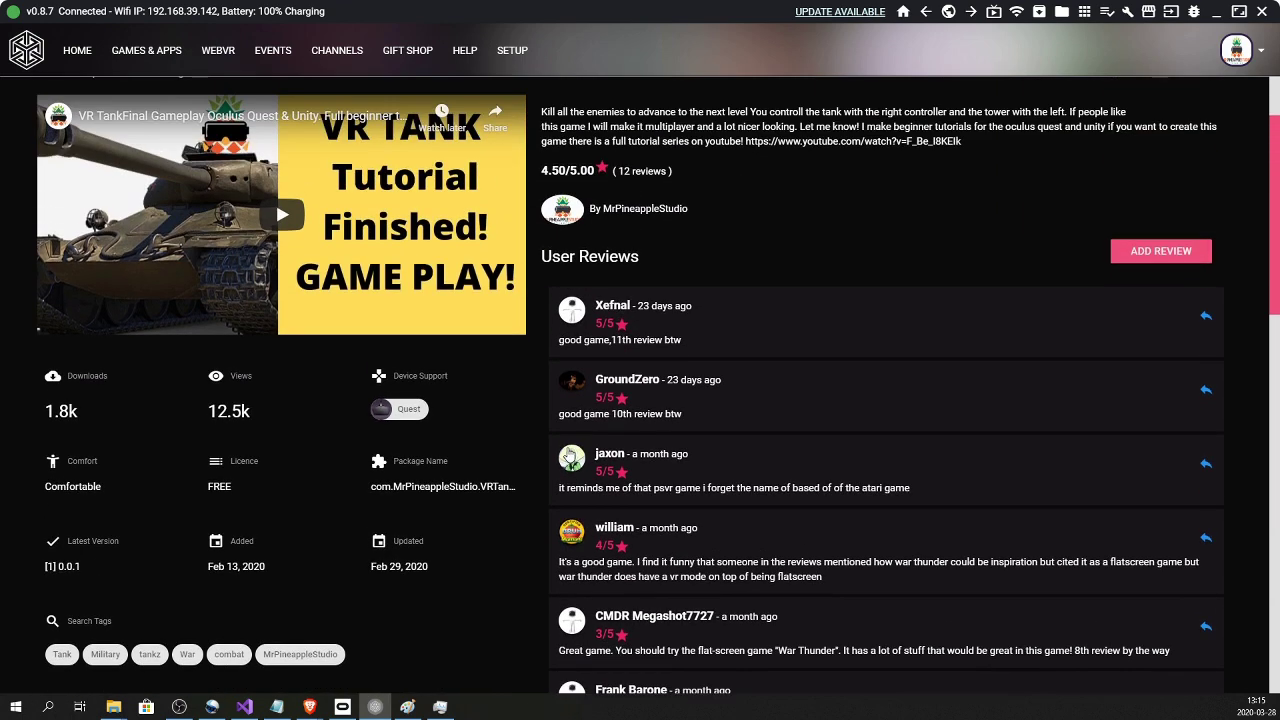
scroll(690, 284, up, 2)
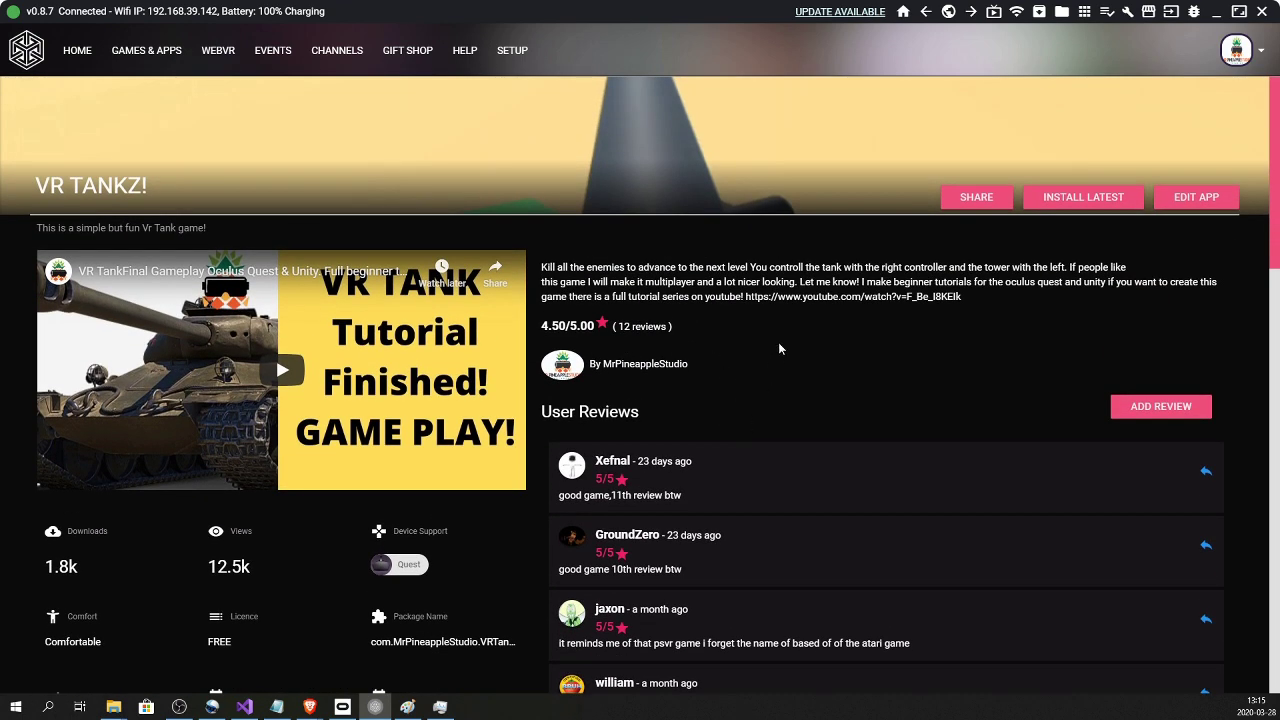